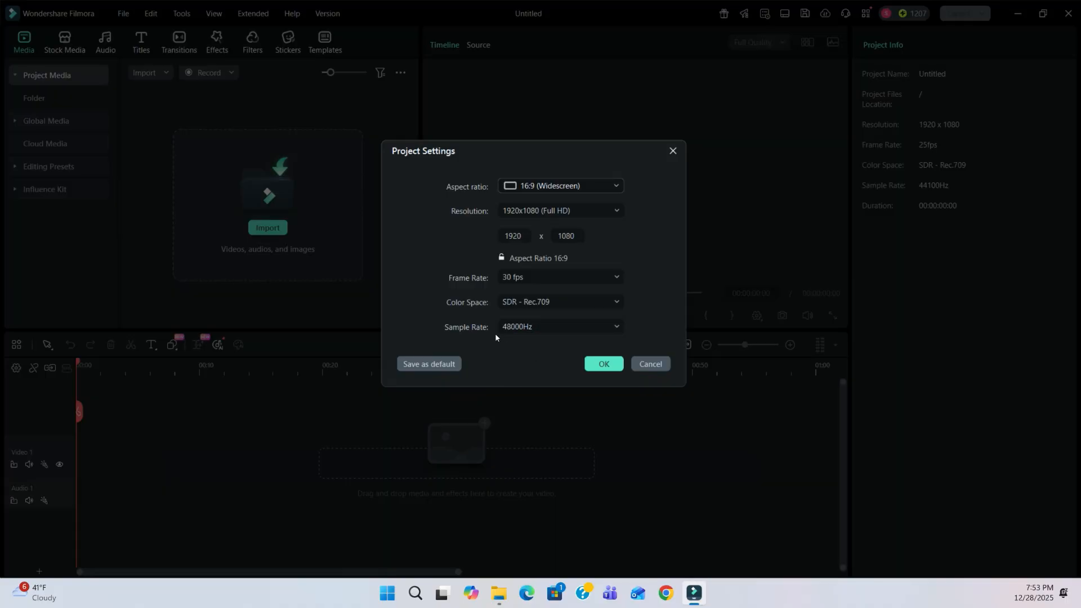
Accept the 30 fps, 48000 Hz project settings and import the photo IMG_7376 from the Misc media folder
left_click(603, 364)
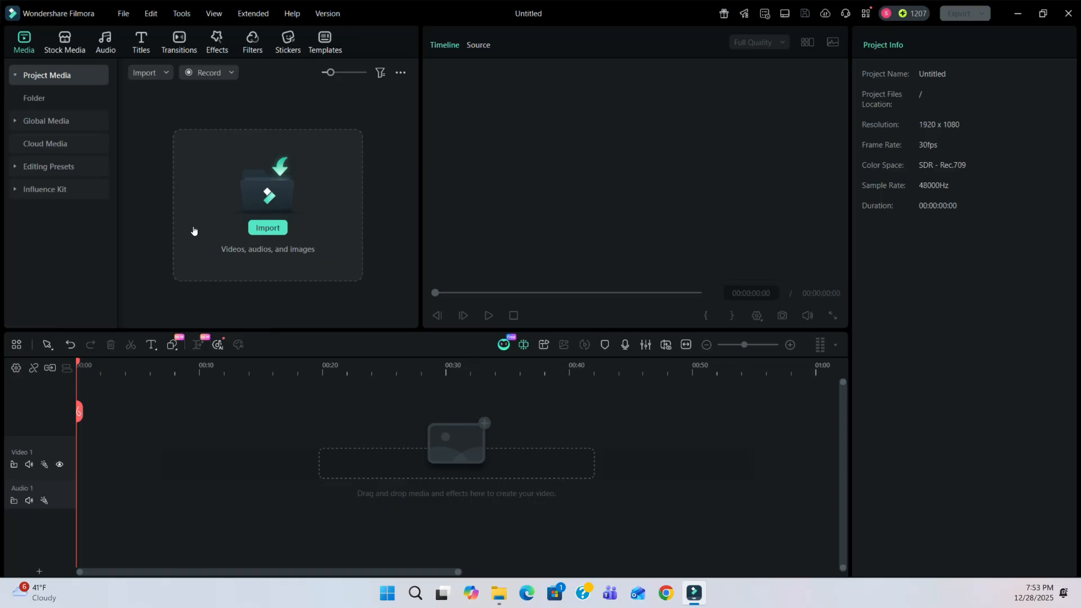
left_click(267, 228)
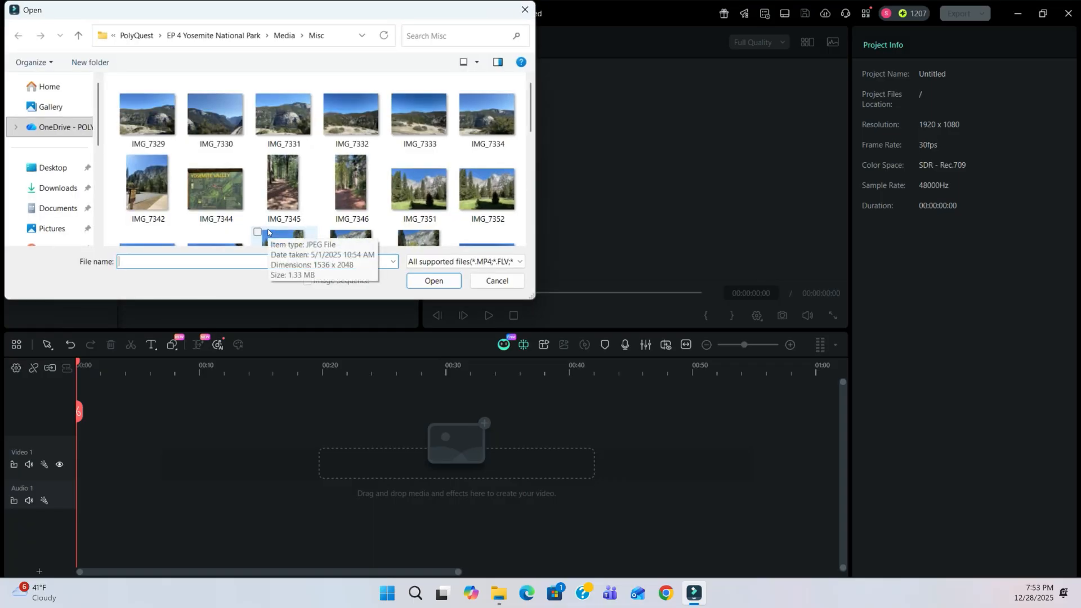
left_click(214, 36)
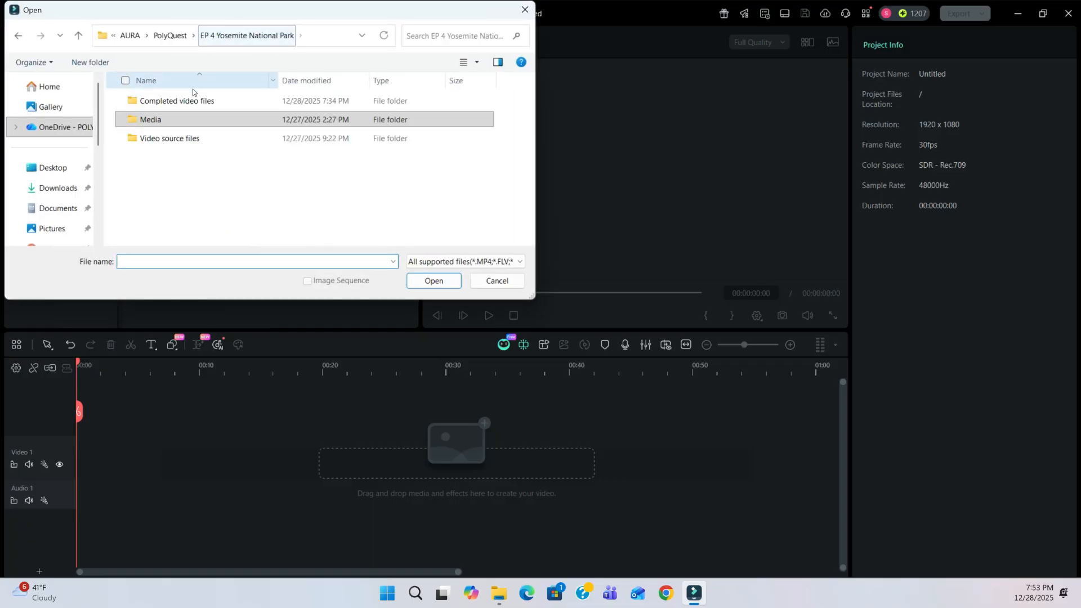
double_click(174, 120)
double_click(197, 119)
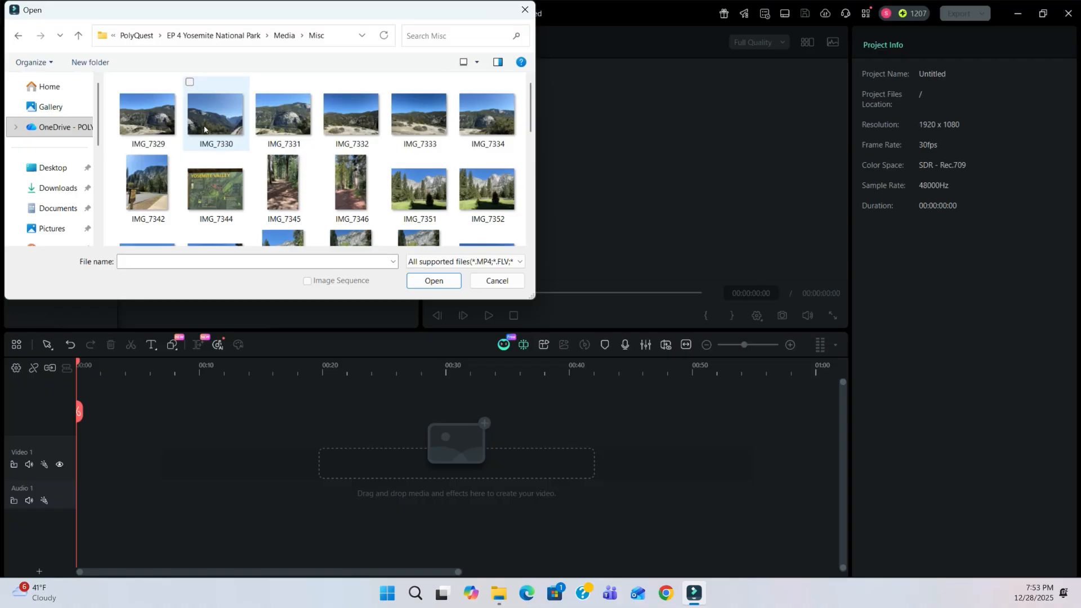
scroll(417, 186, "down", 1)
left_click(487, 207)
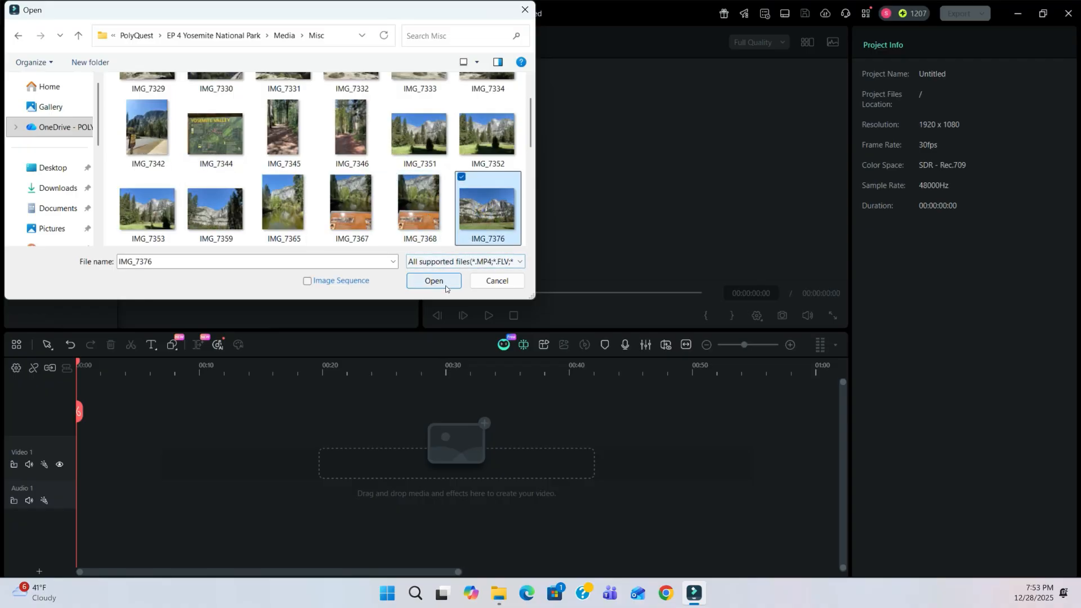
left_click(434, 281)
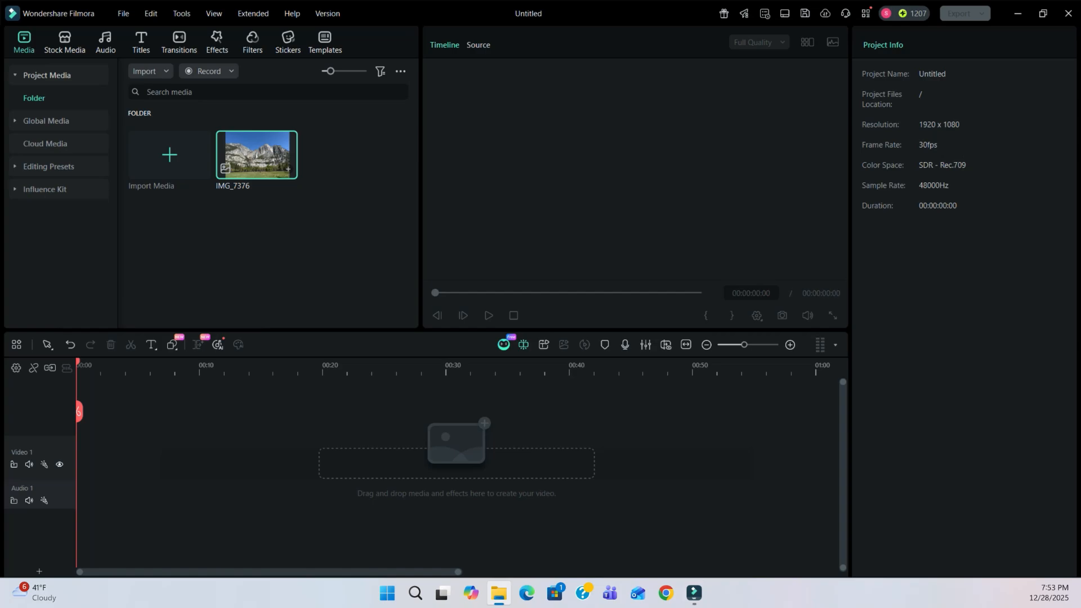
Add the Bridalveil falls near video to the project media and place it after IMG_7376 at the start of Video 1
left_click_drag(152, 169, 349, 245)
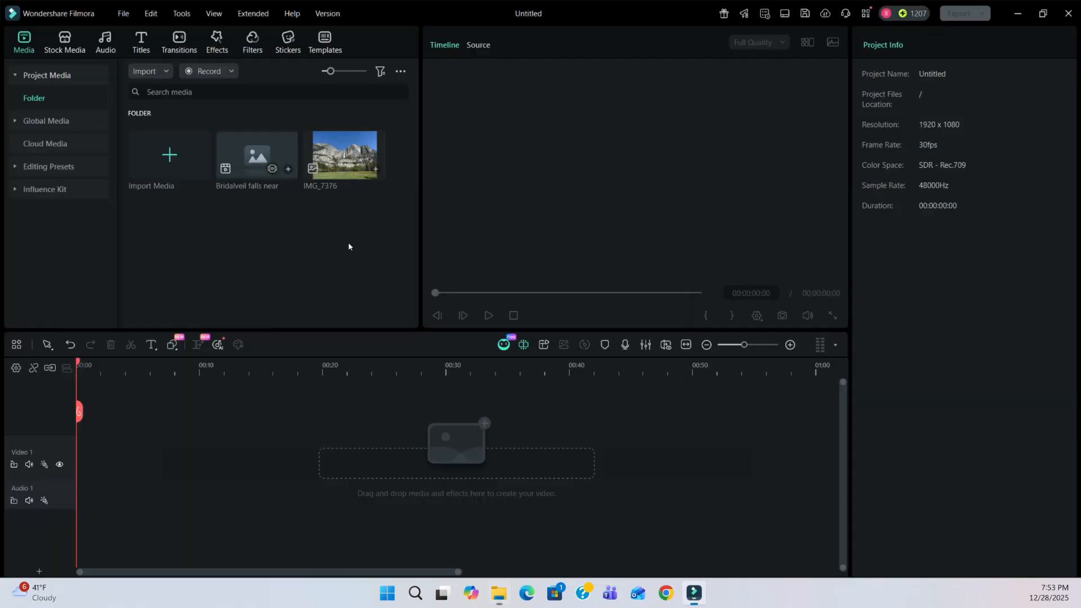
left_click(35, 77)
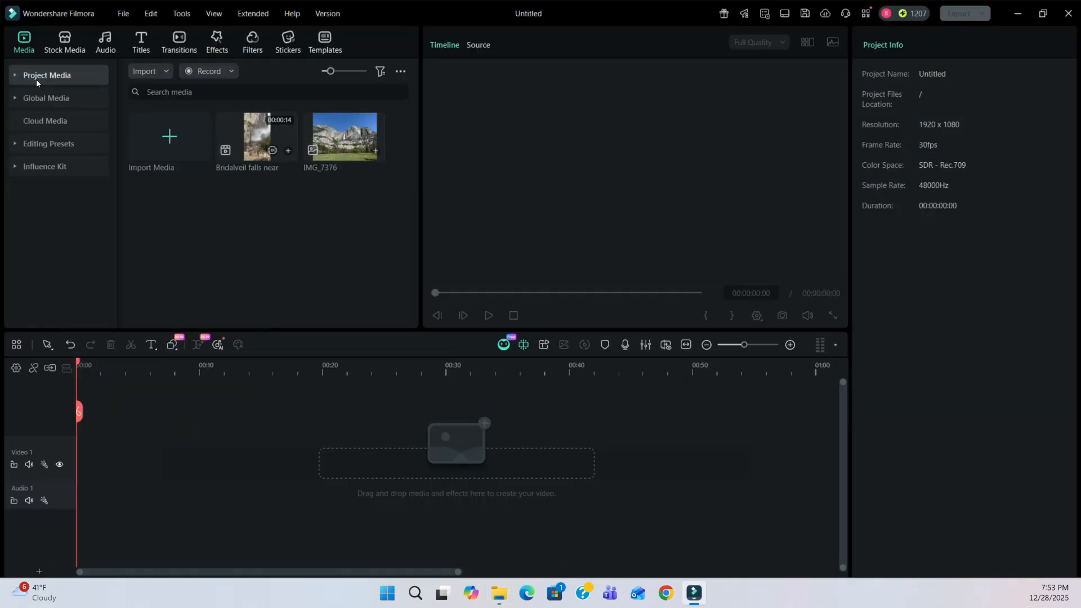
left_click(64, 107)
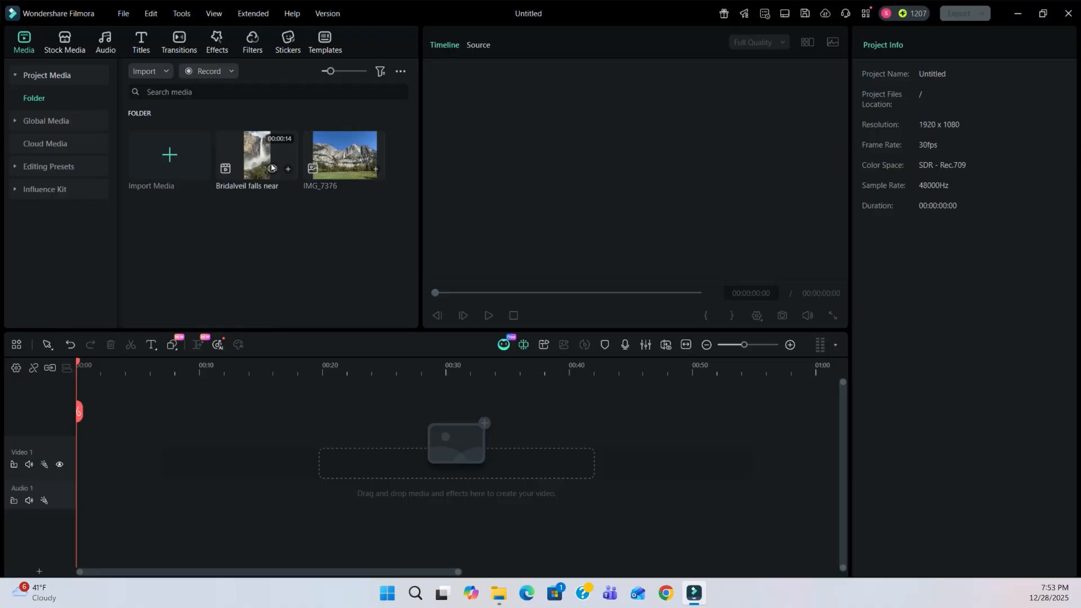
left_click_drag(344, 154, 84, 461)
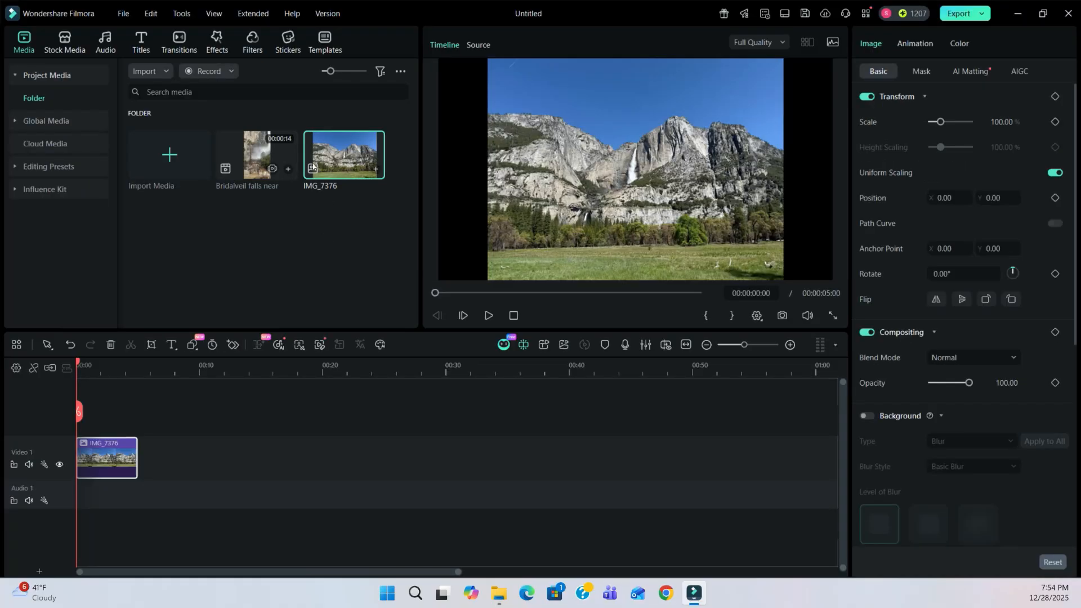
left_click_drag(256, 155, 136, 499)
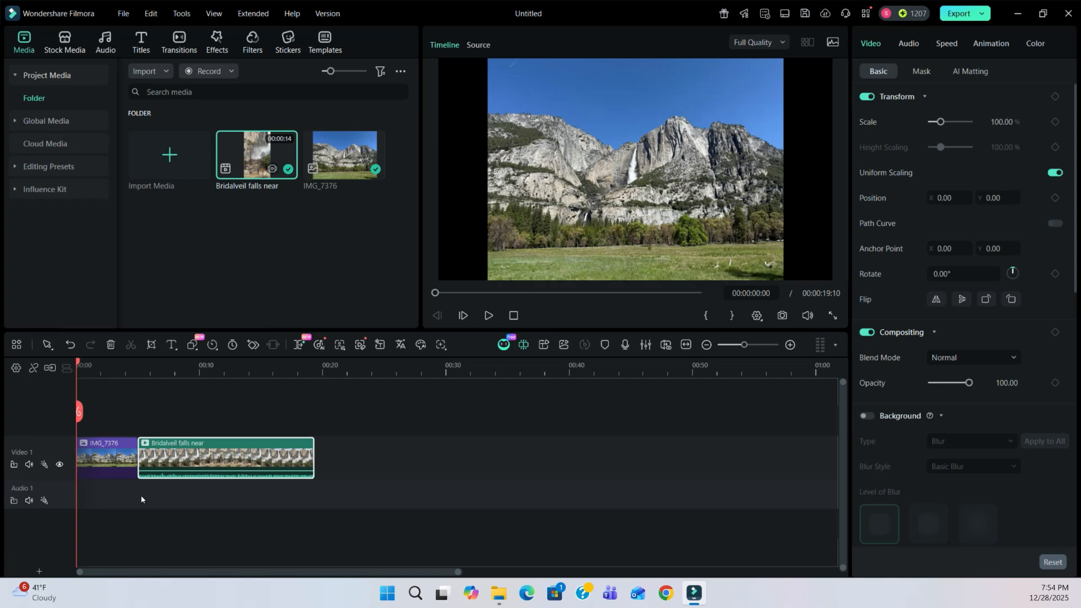
left_click_drag(254, 369, 282, 376)
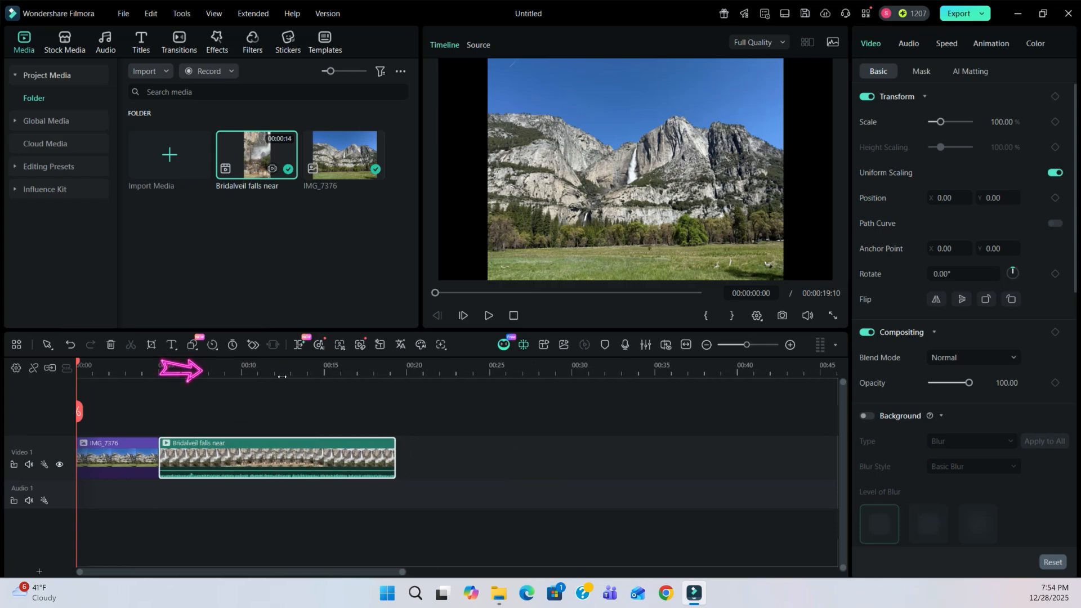
left_click(707, 345)
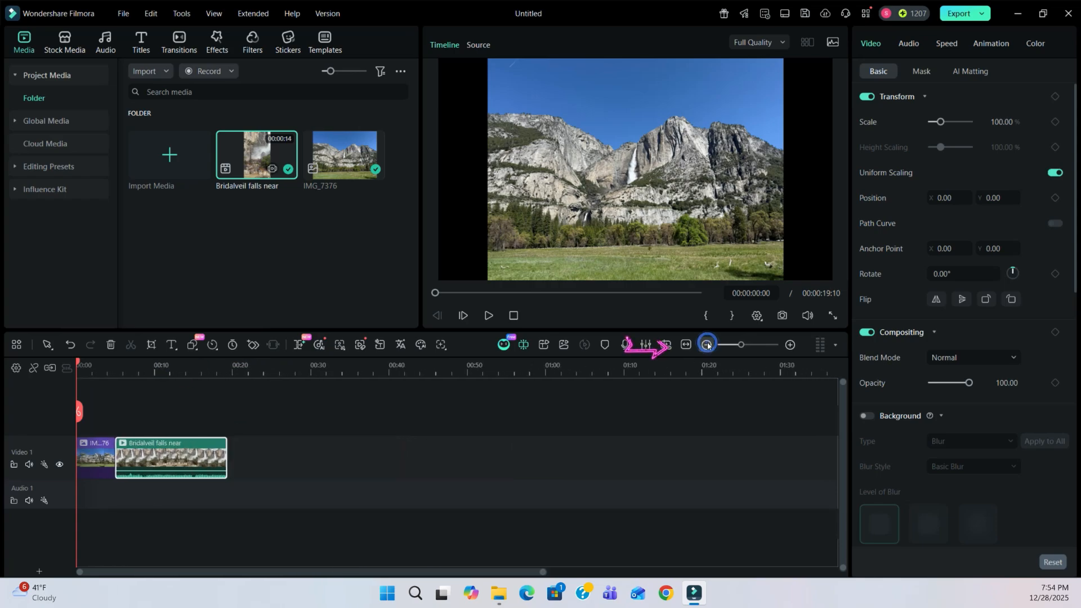
left_click(790, 345)
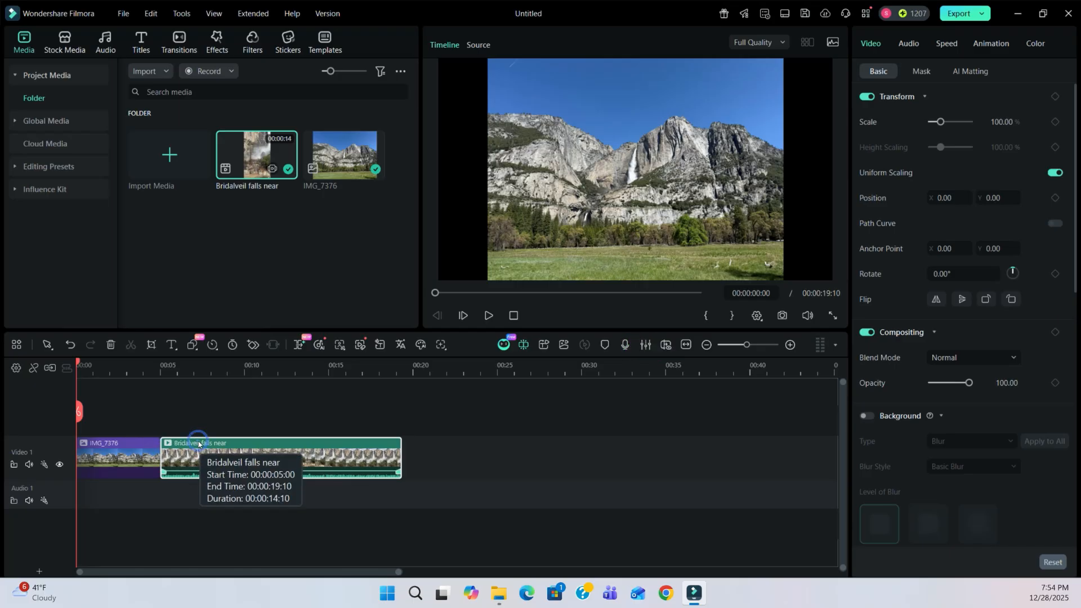
left_click(757, 316)
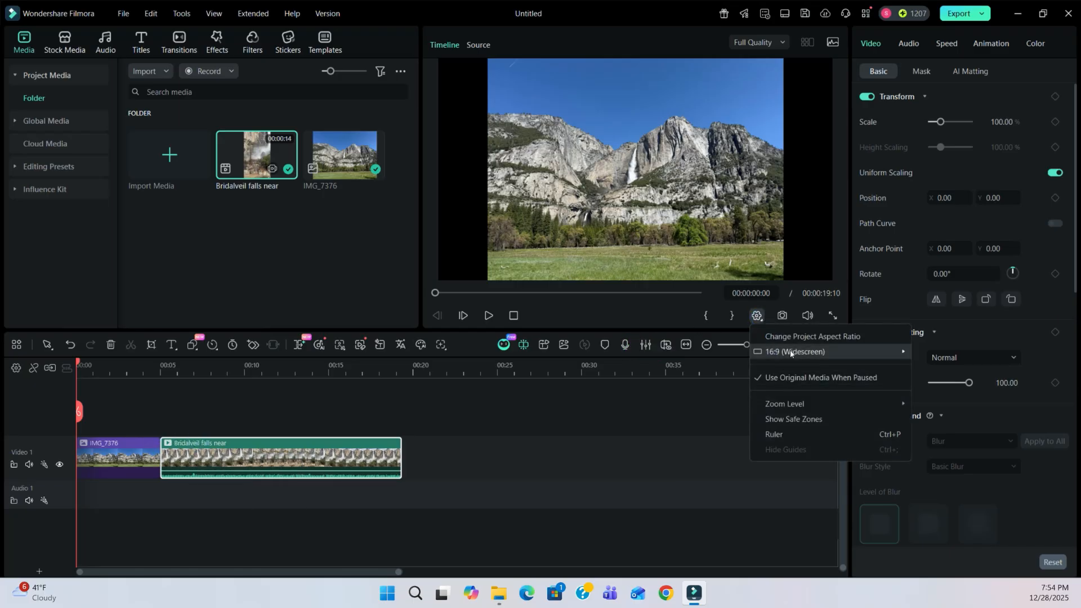
left_click(750, 325)
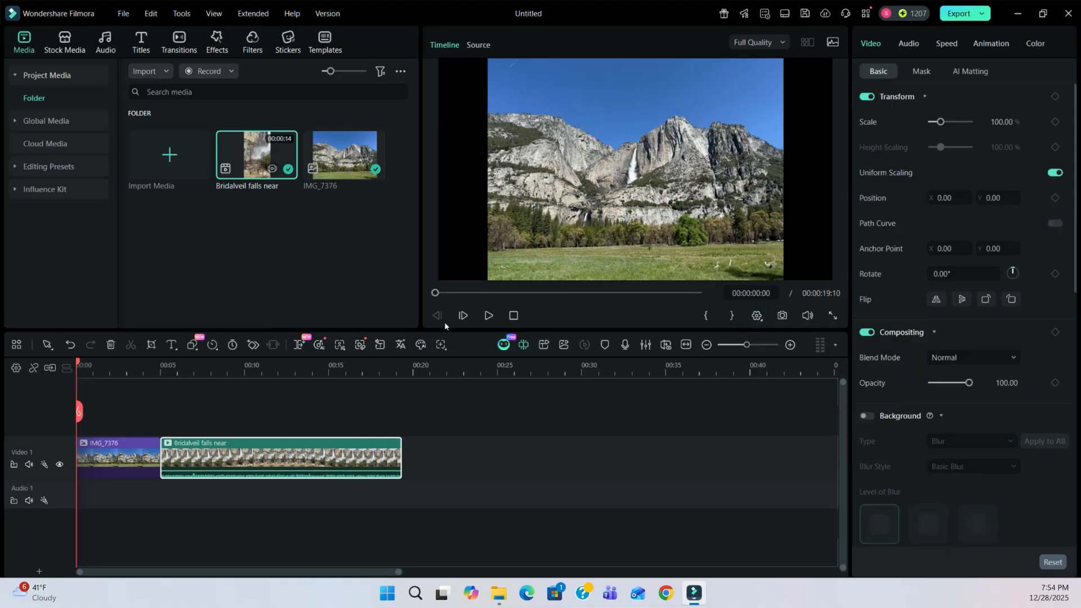
Try trimming about 1.5 seconds off the start of the Bridalveil falls near clip, and undo the trim
left_click(32, 370)
left_click_drag(169, 450, 190, 448)
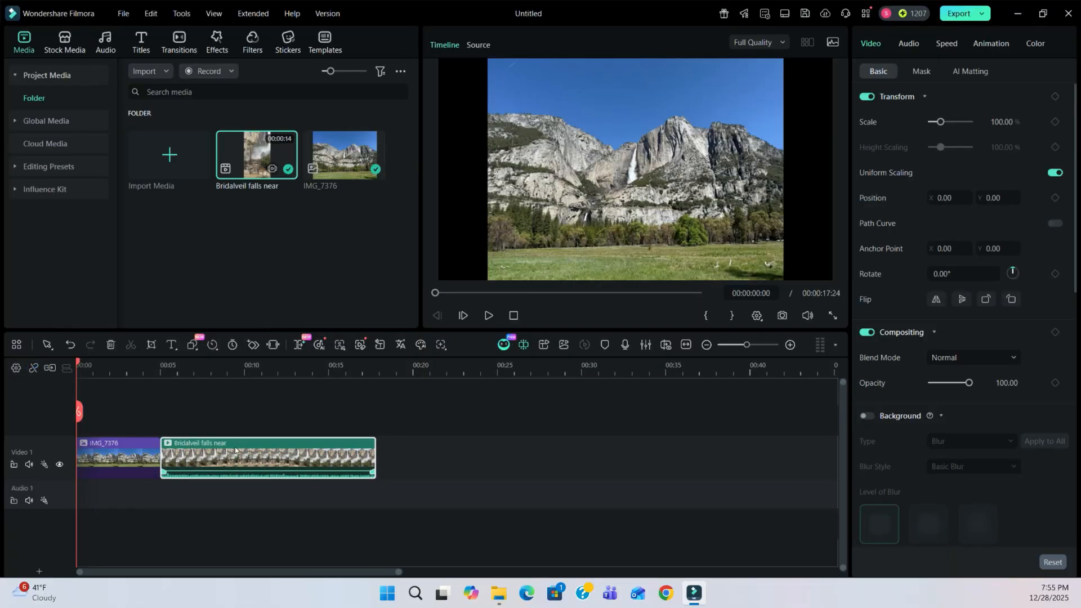
left_click(151, 13)
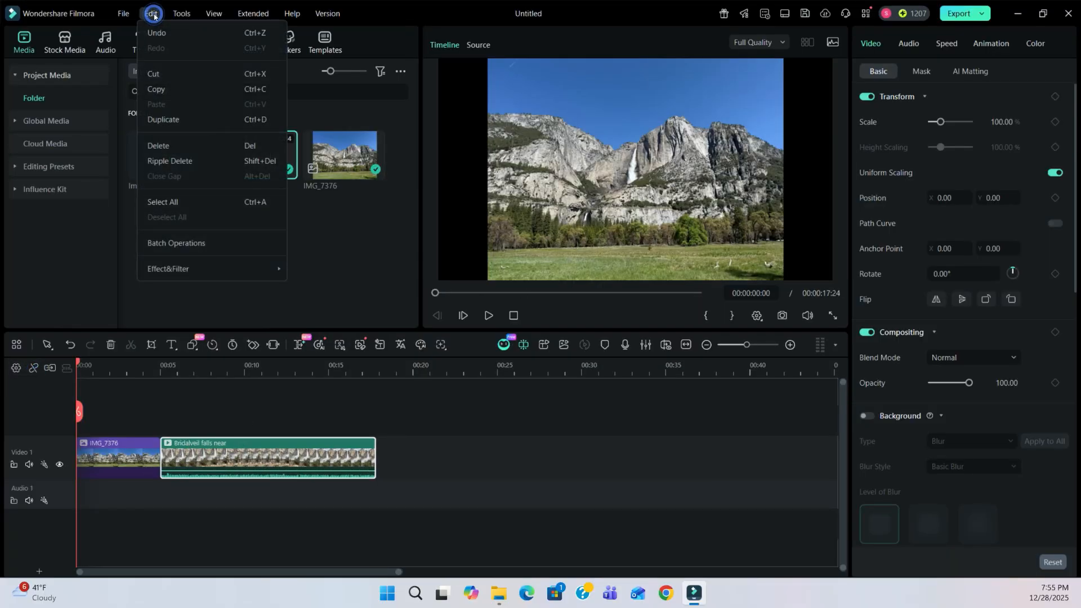
left_click(151, 13)
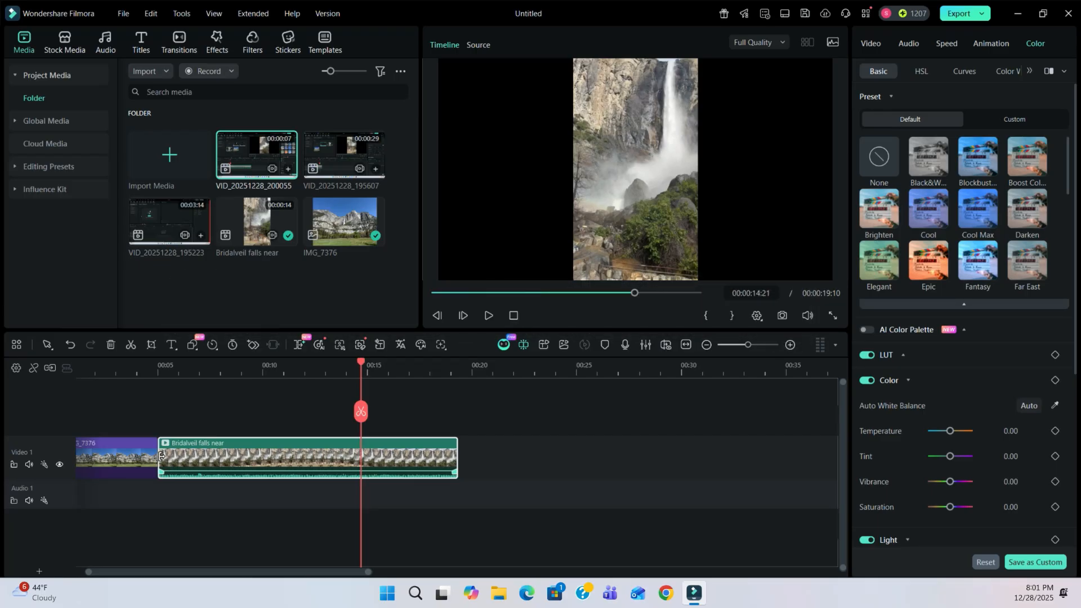
Trim the start of the Bridalveil falls near clip, and cut away everything after 00:00:08:28
left_click_drag(161, 456, 224, 484)
left_click(212, 369)
left_click_drag(210, 363, 241, 370)
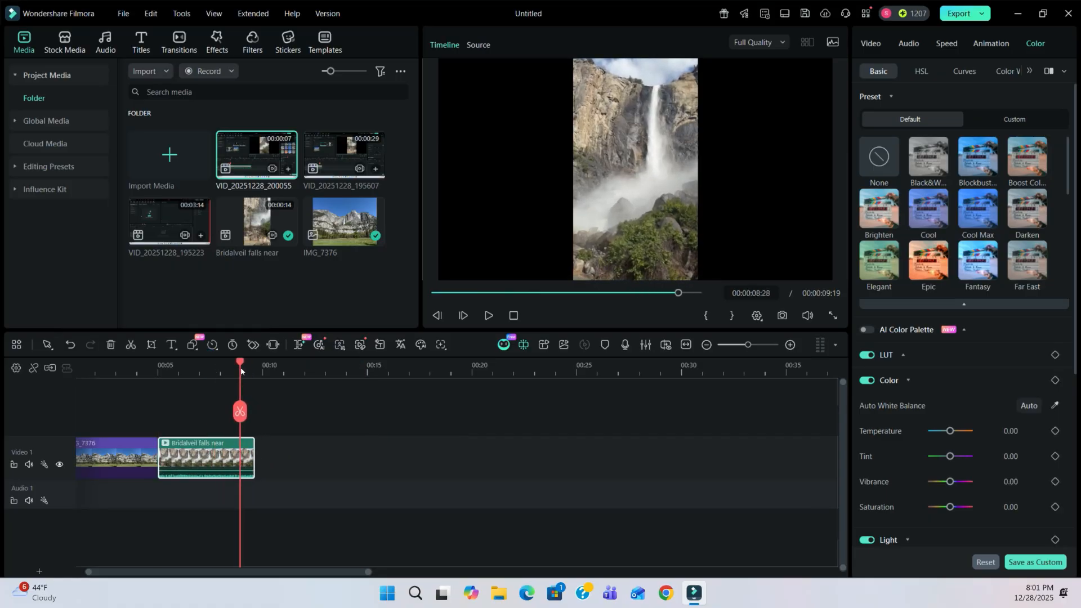
left_click(240, 412)
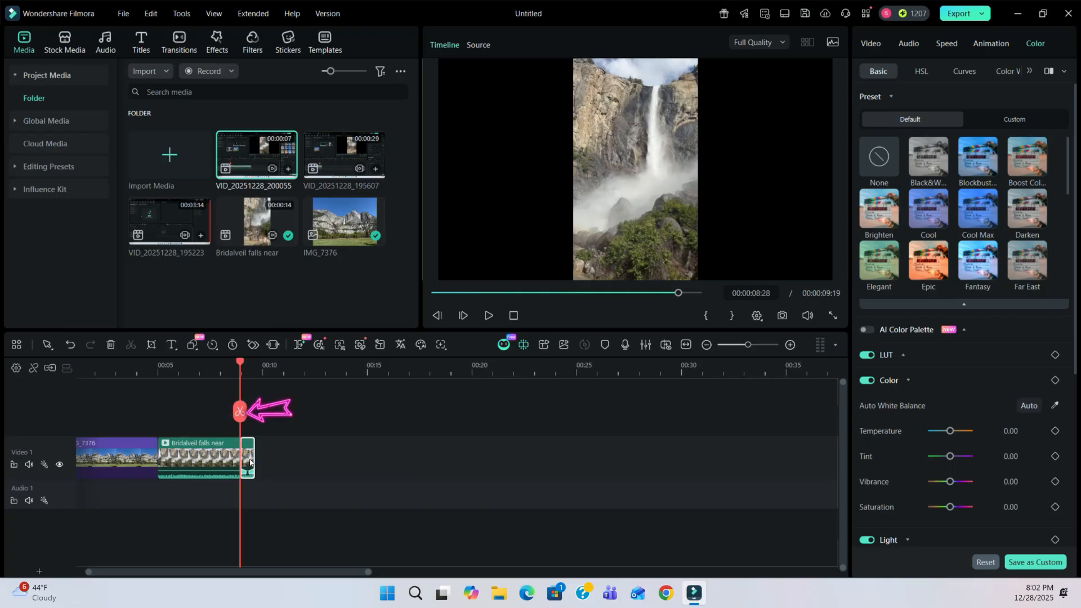
key("Delete")
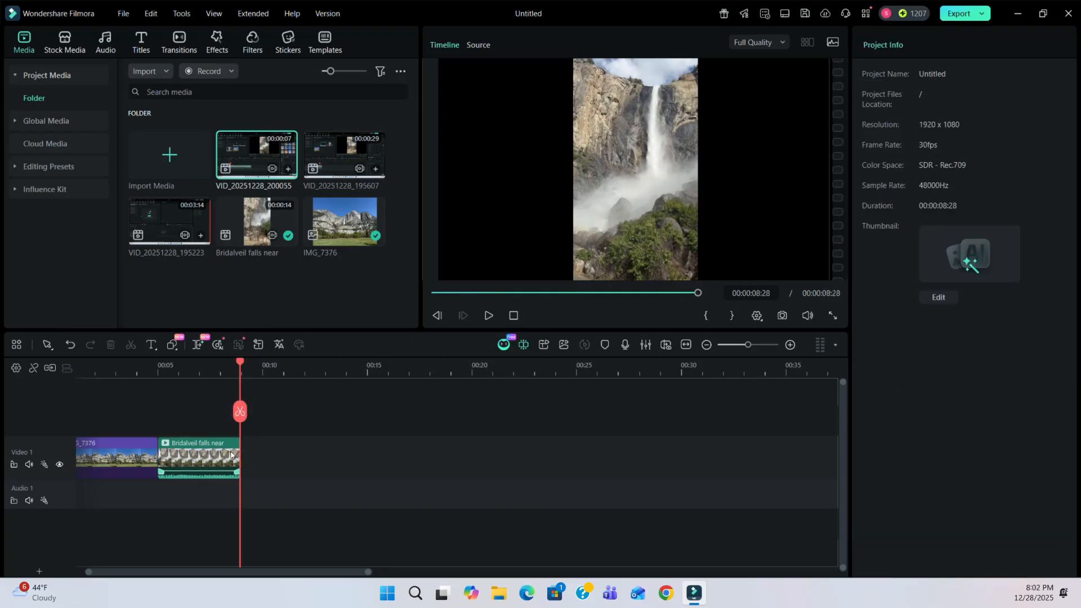
Widen the Bridalveil falls near clip to 119.48% width scaling with uniform scaling off, and turn uniform scaling back on
left_click(197, 469)
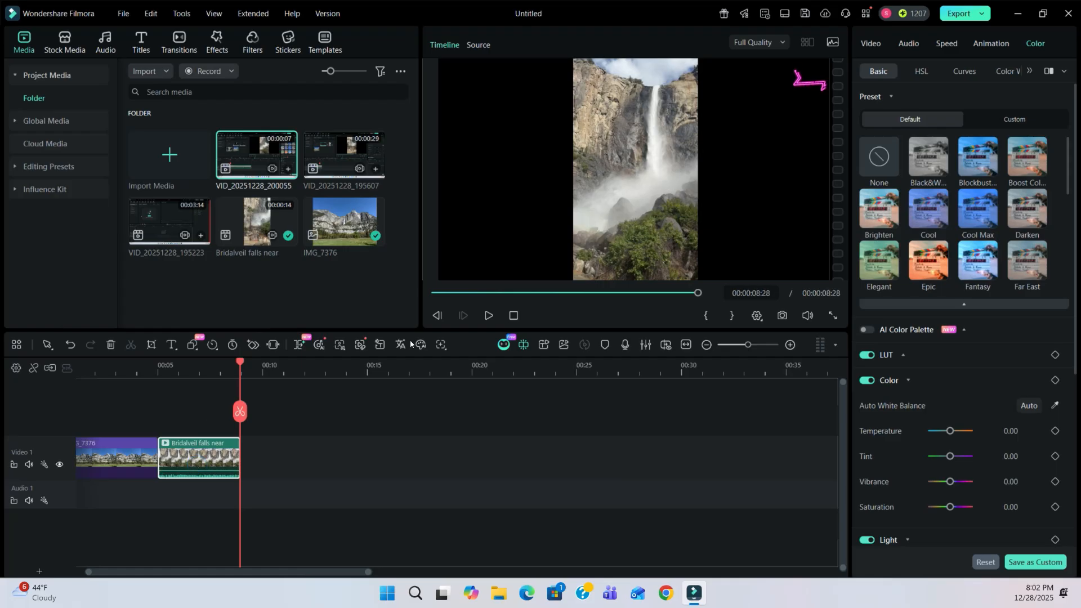
left_click(871, 43)
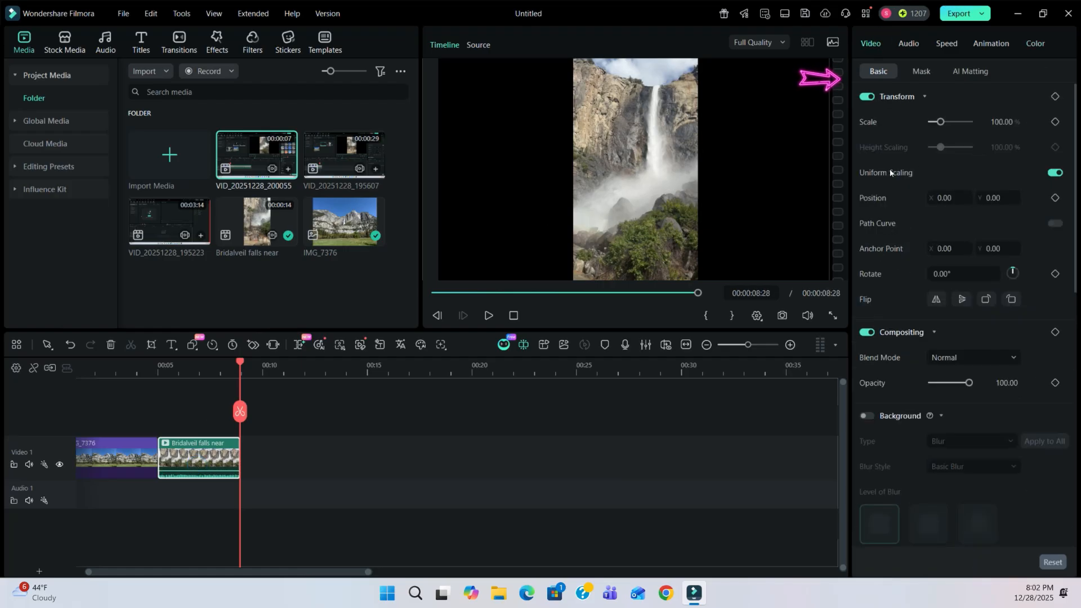
left_click(1056, 173)
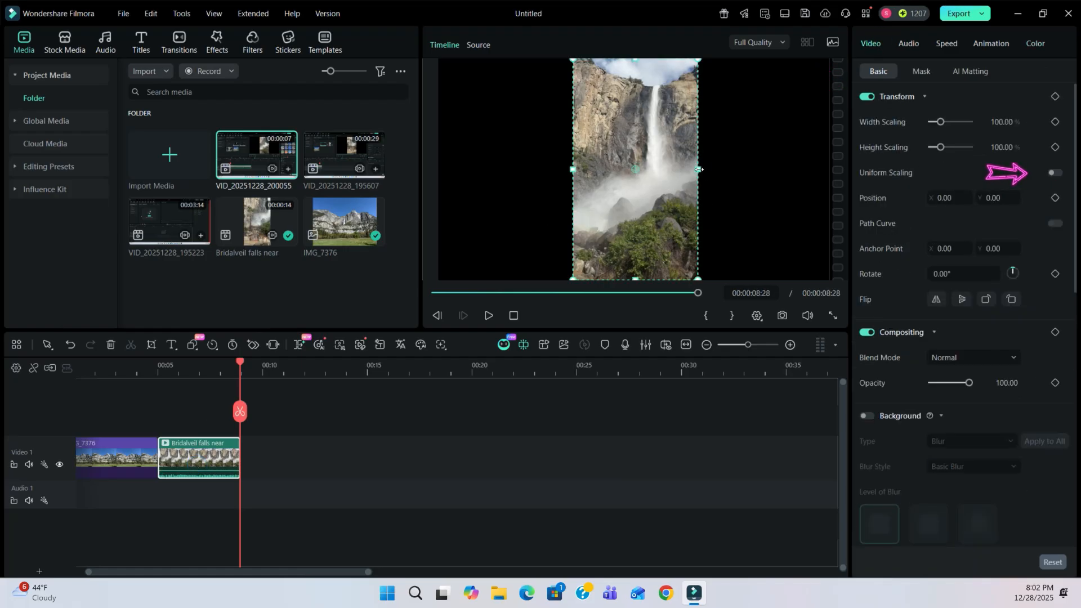
left_click_drag(699, 169, 712, 172)
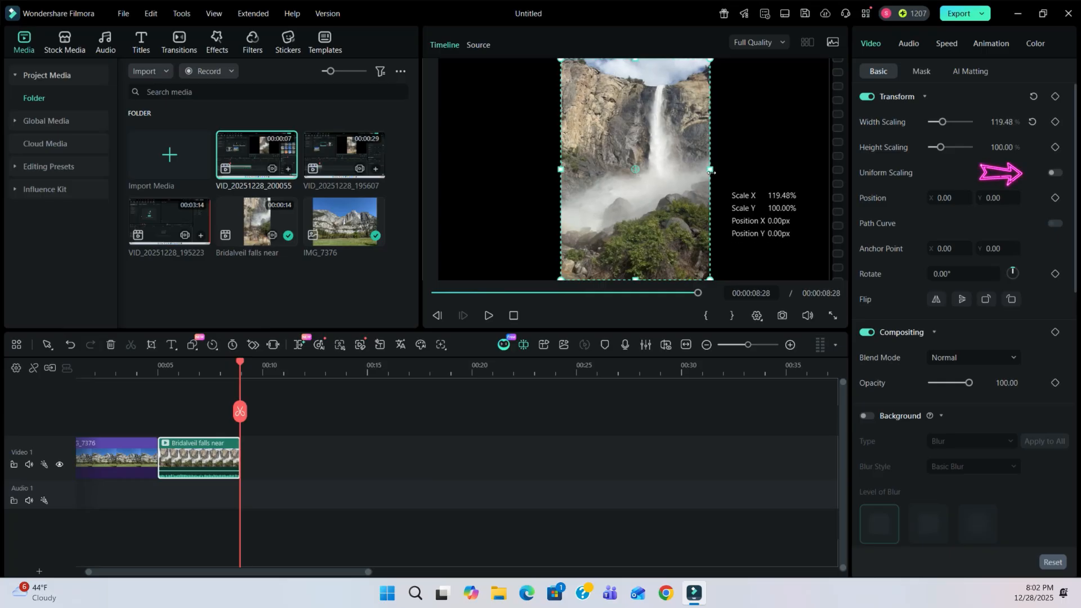
left_click(1055, 173)
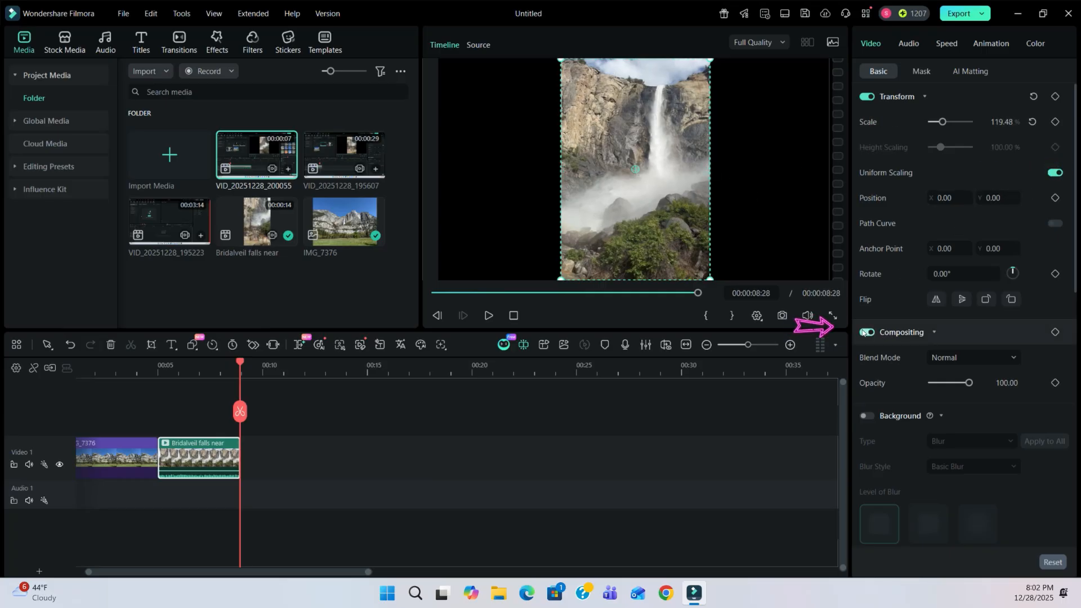
Set the waterfall clip's opacity to 76 and give it a Basic Blur background at 15%
left_click_drag(969, 383, 961, 384)
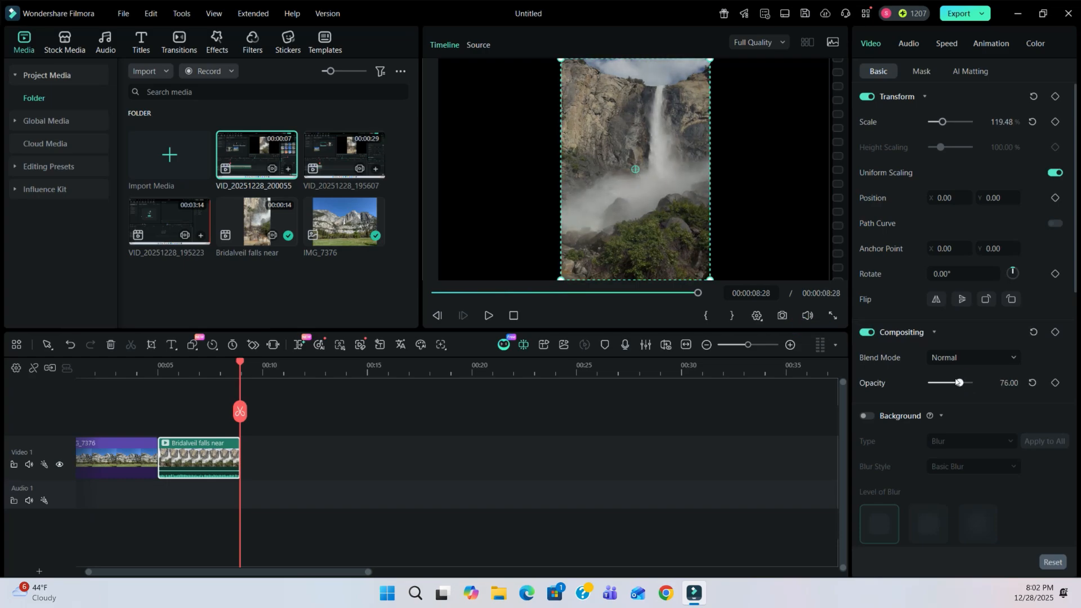
scroll(958, 383, "down", 3)
left_click(867, 317)
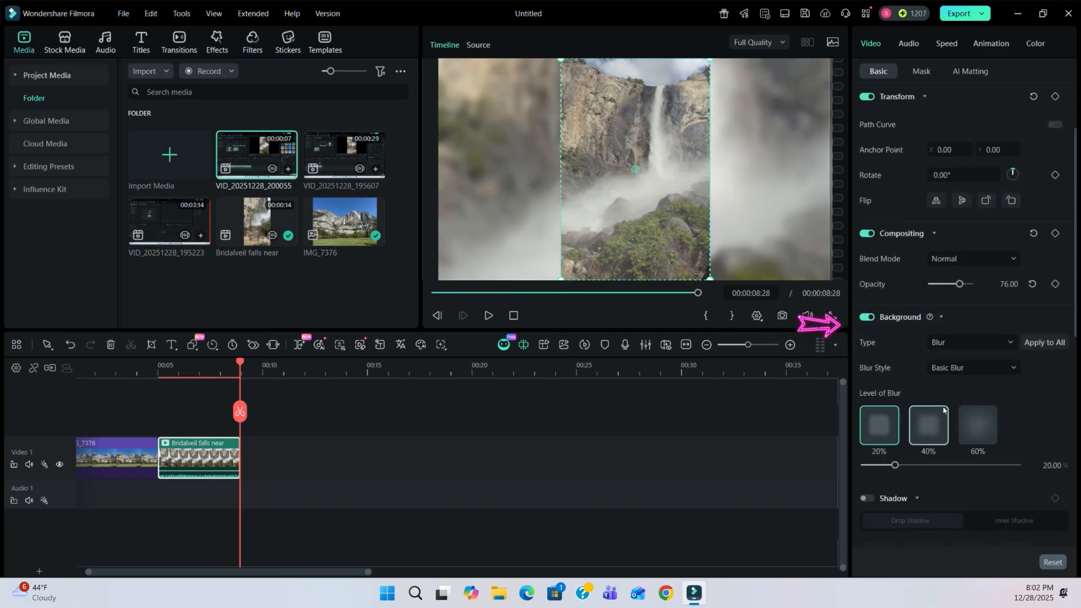
left_click_drag(896, 465, 888, 465)
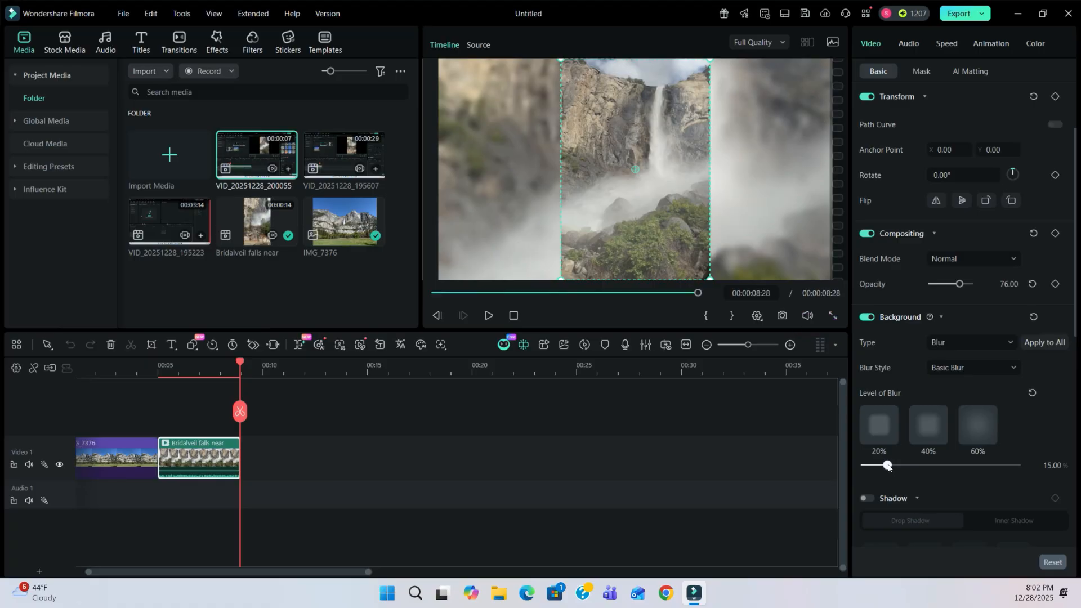
Turn on the drop shadow for the waterfall clip and look through its remaining video settings
scroll(898, 394, "down", 4)
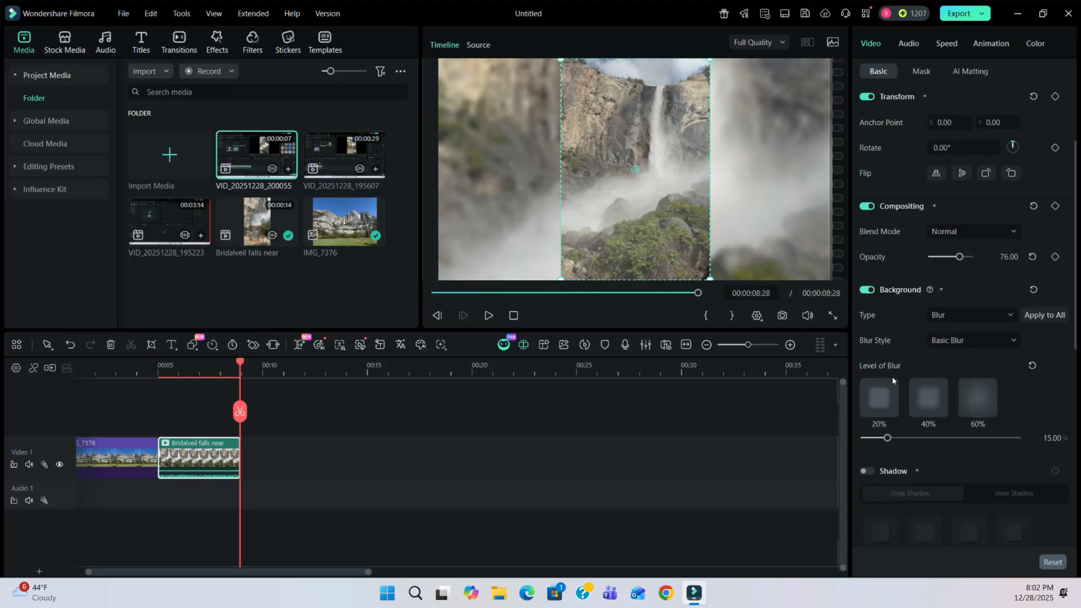
left_click(871, 374)
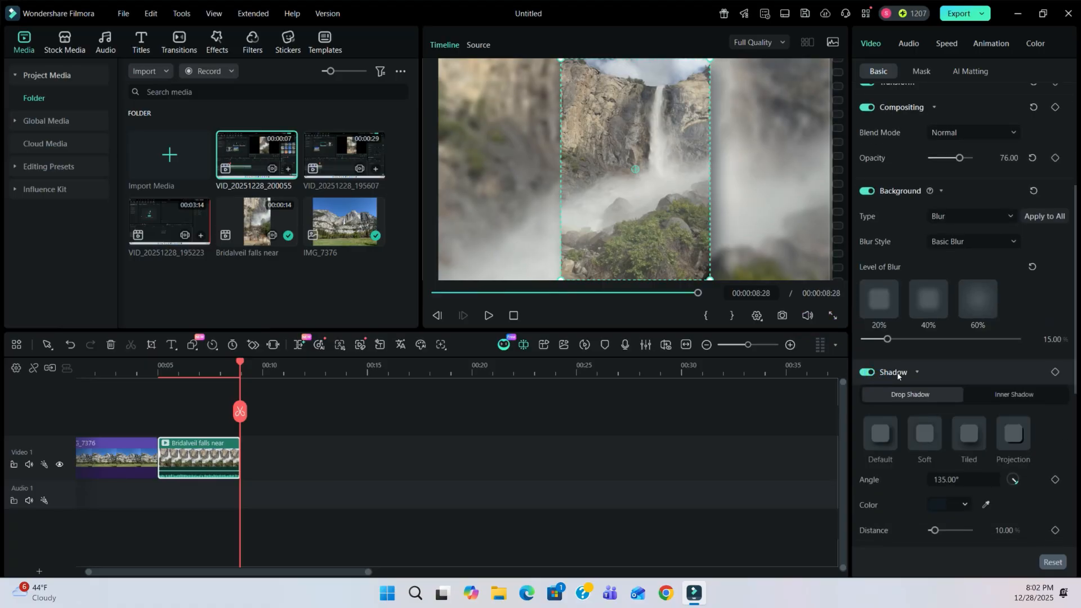
scroll(898, 375, "down", 9)
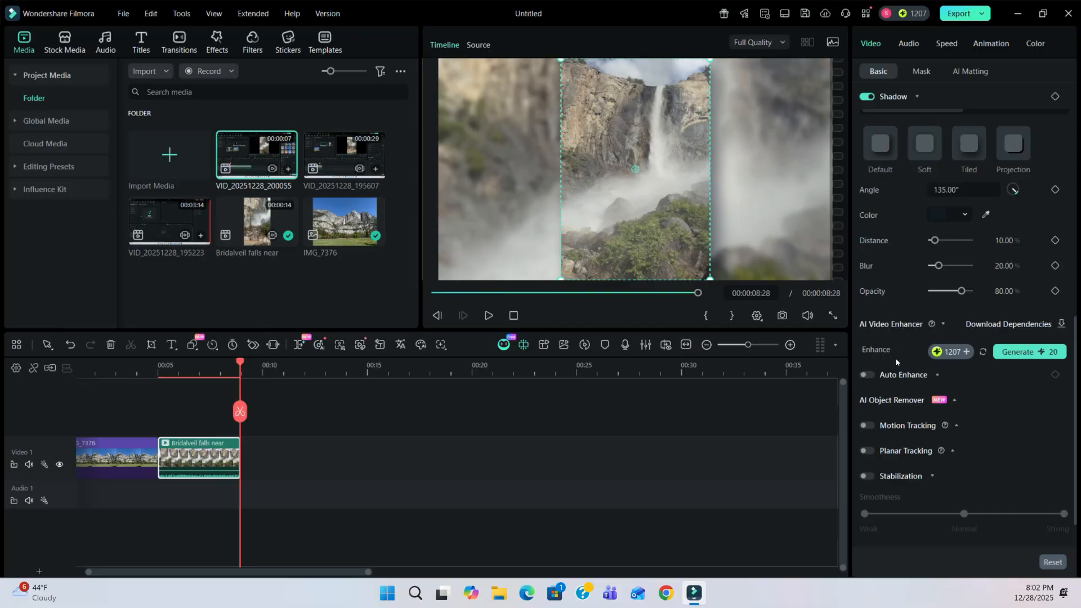
scroll(900, 460, "down", 1)
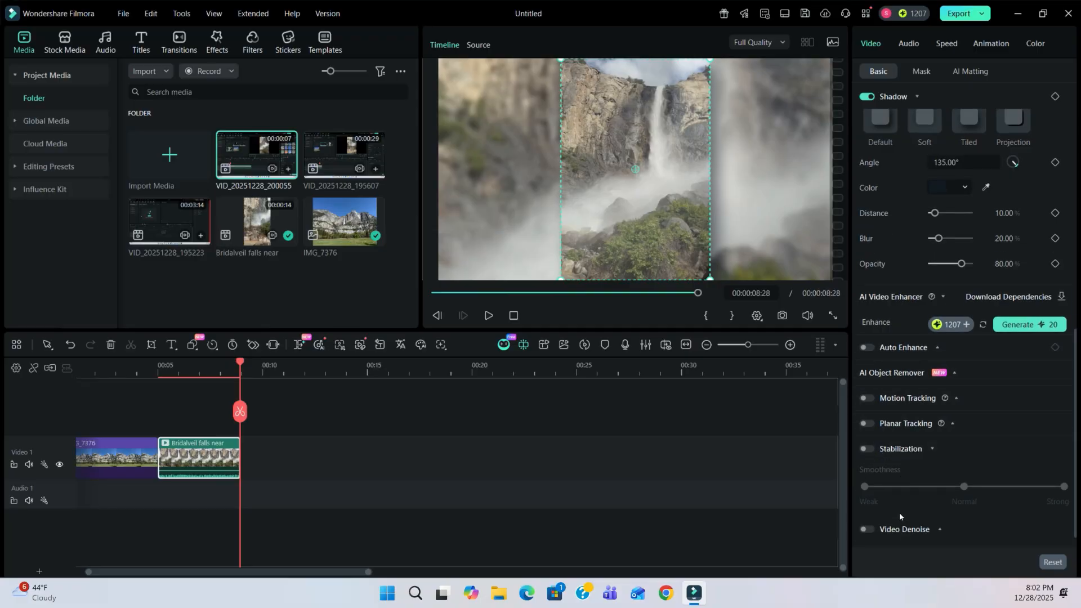
Look through the Bridalveil falls near clip's audio settings, including volume, voice enhancement and normalization
left_click(910, 50)
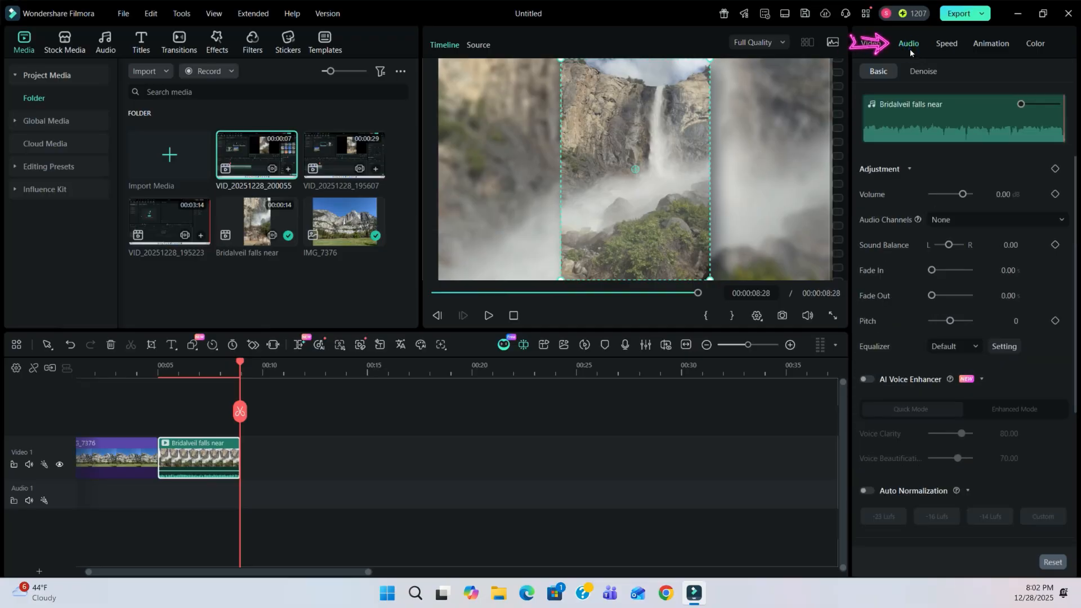
left_click(1007, 197)
left_click(212, 472)
scroll(887, 371, "down", 4)
Try the Bridalveil falls near clip at a uniform speed of 2.00, and return its speed to 1.00
left_click(952, 44)
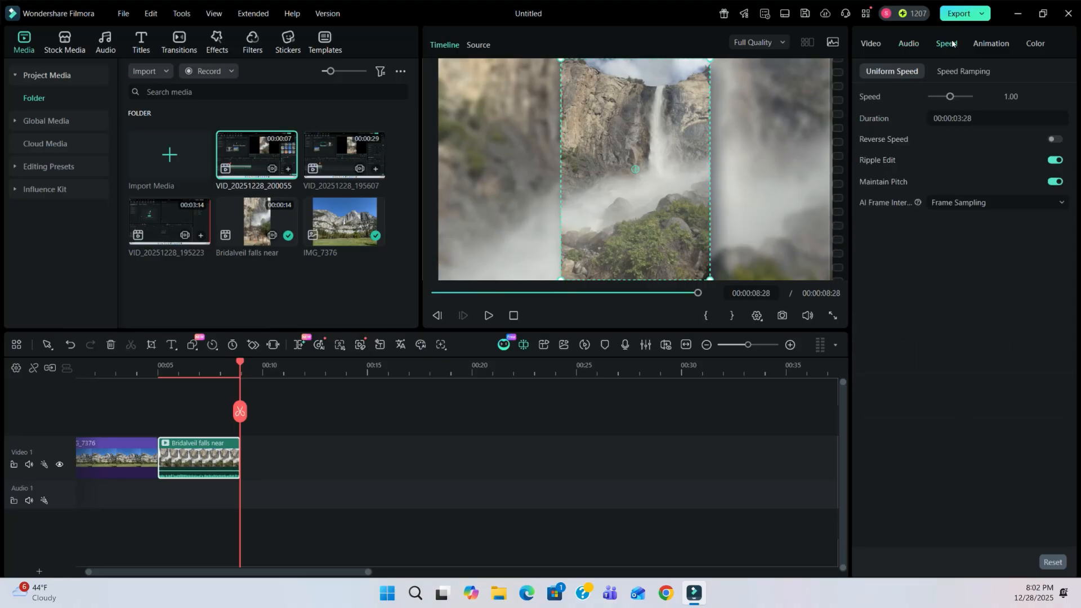
left_click(1000, 98)
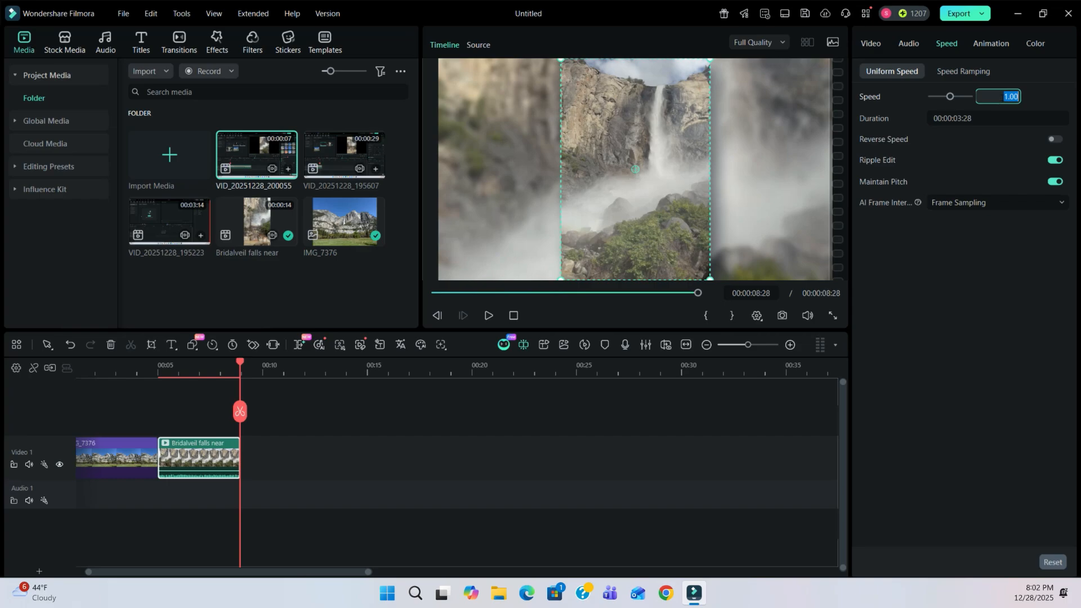
left_click(767, 414)
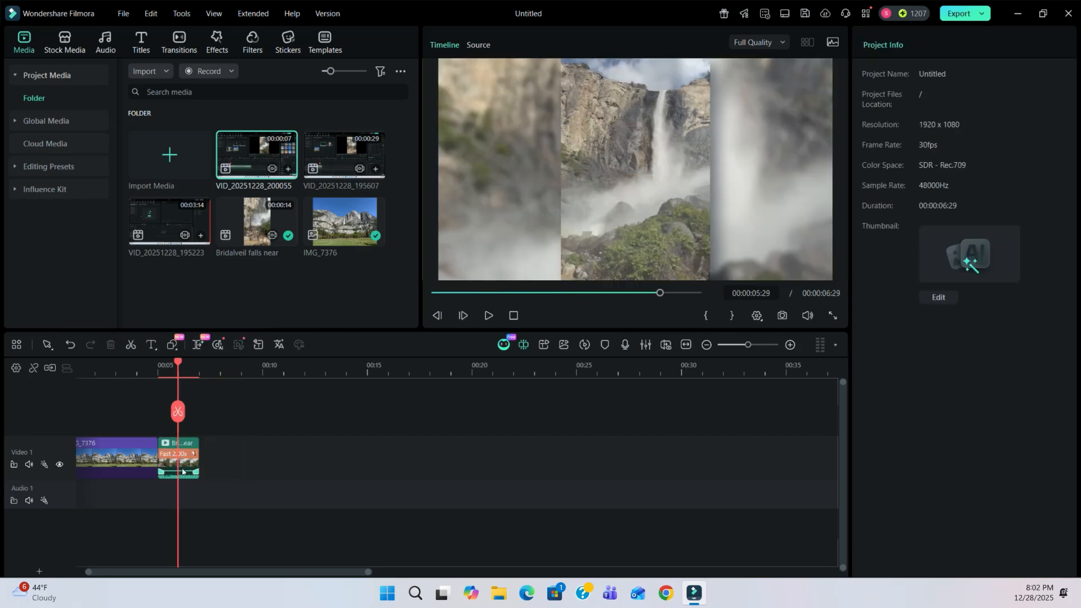
left_click(185, 459)
left_click(1006, 94)
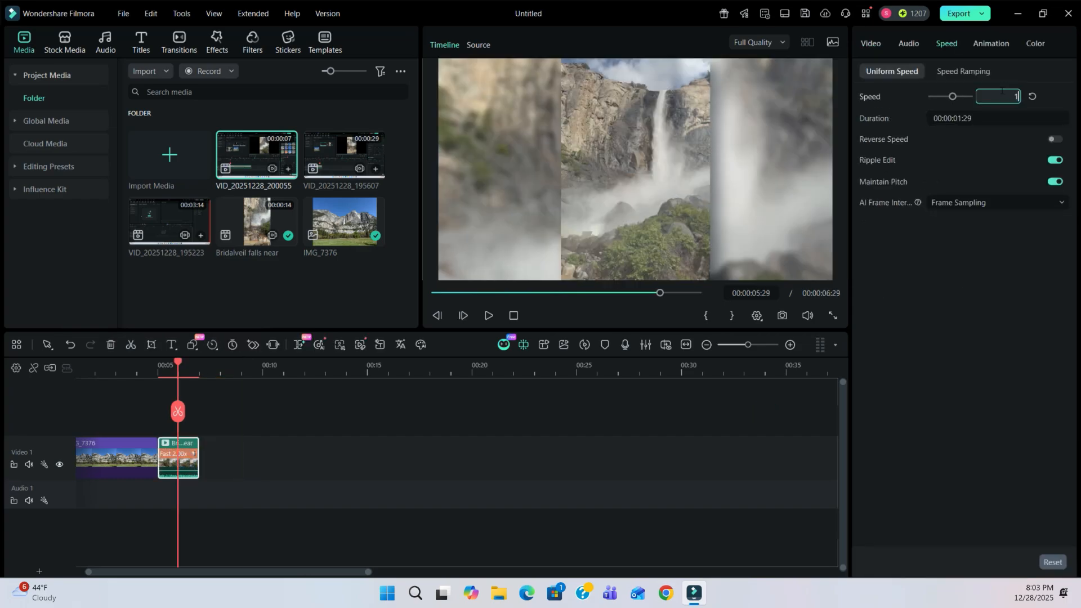
key("Return")
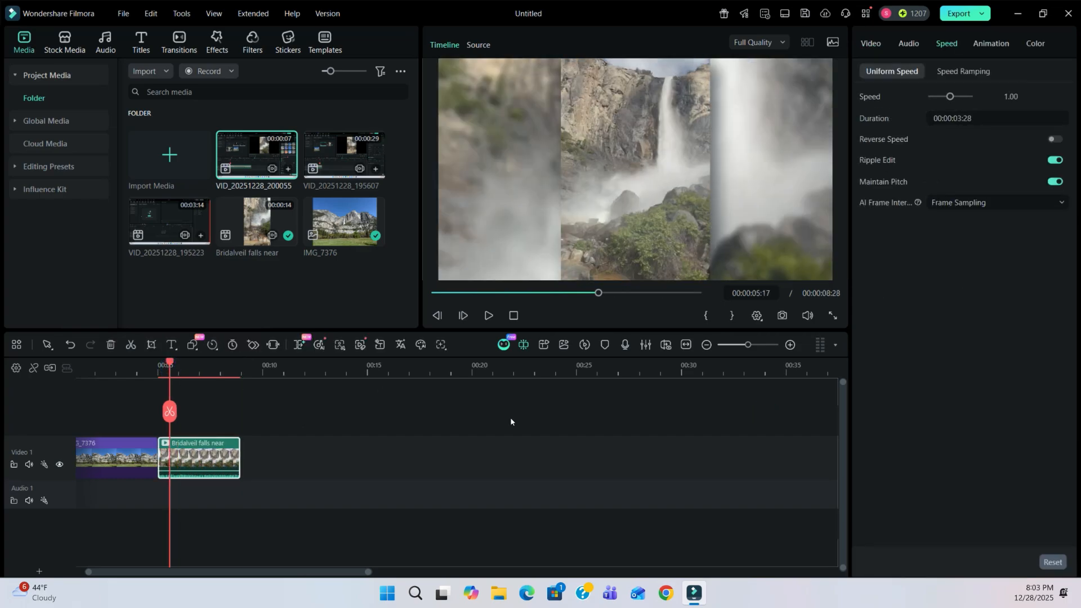
Apply the fourth zoom-in entrance motion preset and the Brighten color preset to the Bridalveil falls near clip
left_click(992, 44)
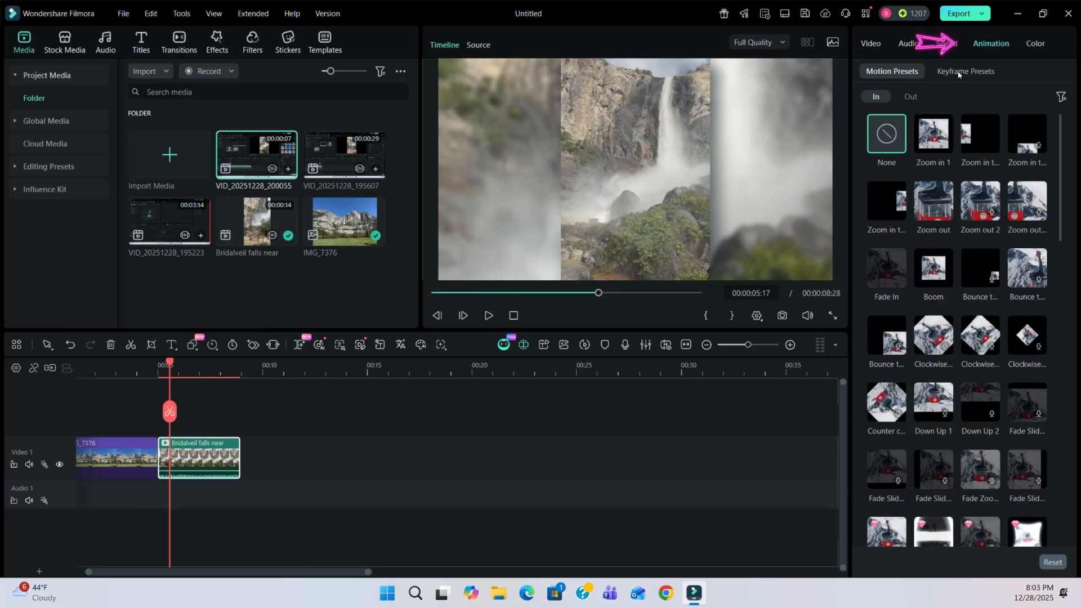
left_click(888, 201)
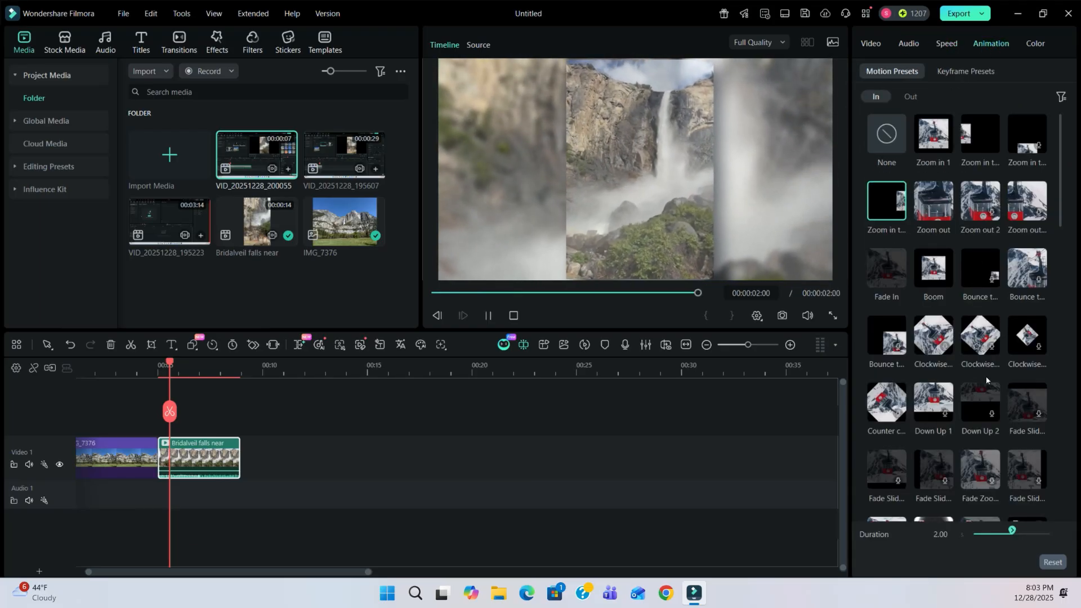
left_click(1026, 43)
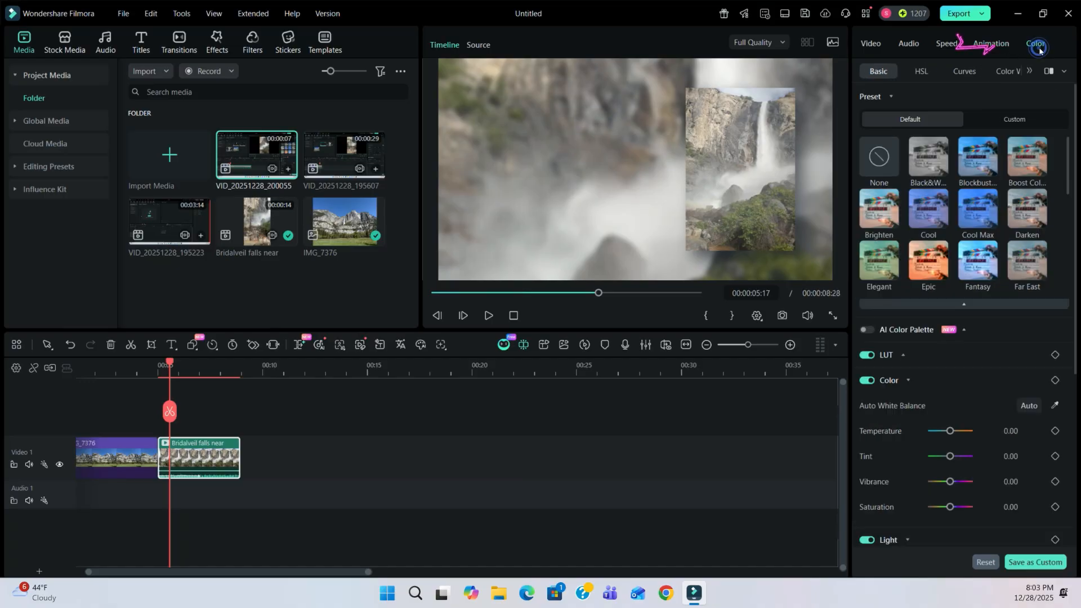
left_click(897, 224)
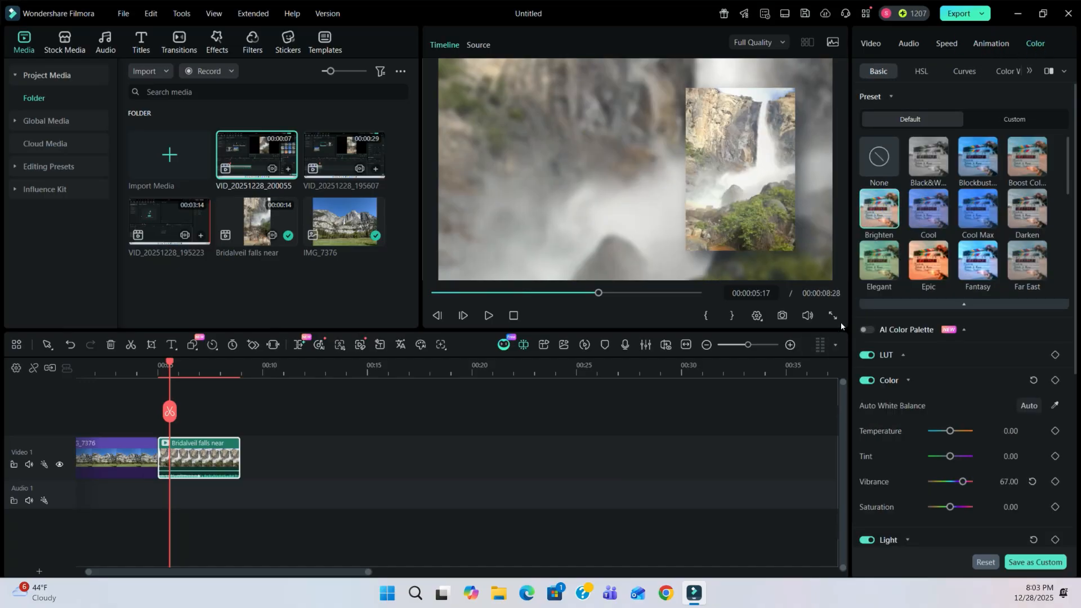
scroll(945, 438, "down", 3)
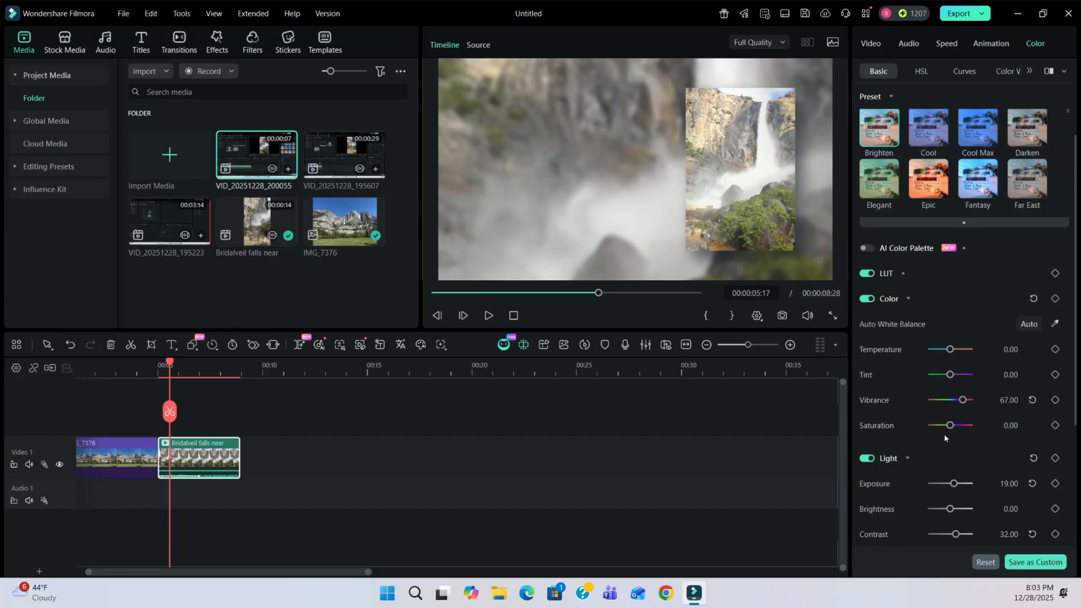
scroll(945, 438, "down", 4)
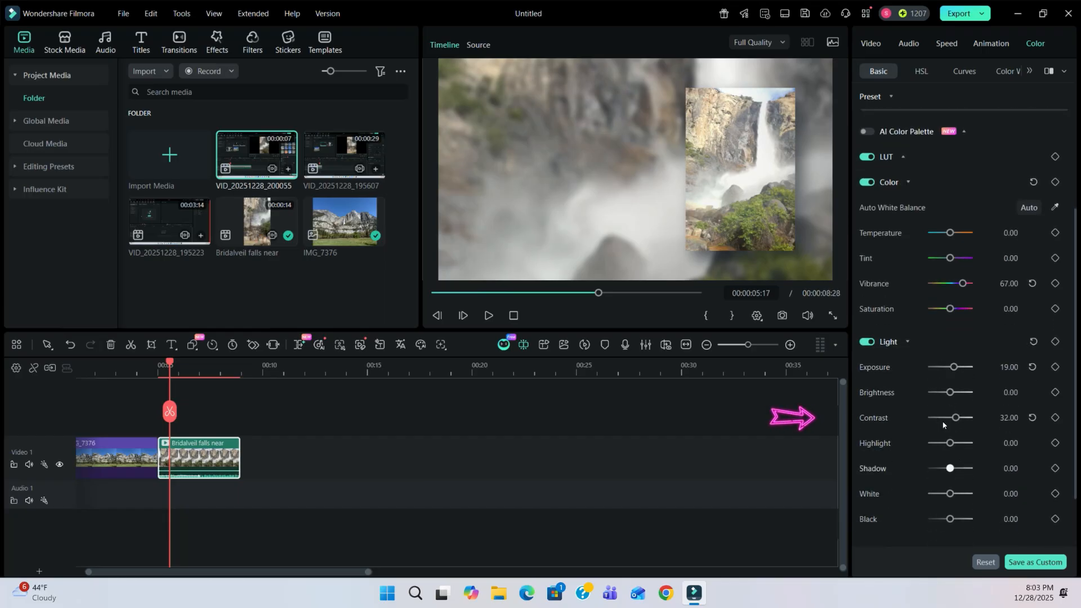
scroll(942, 163, "up", 3)
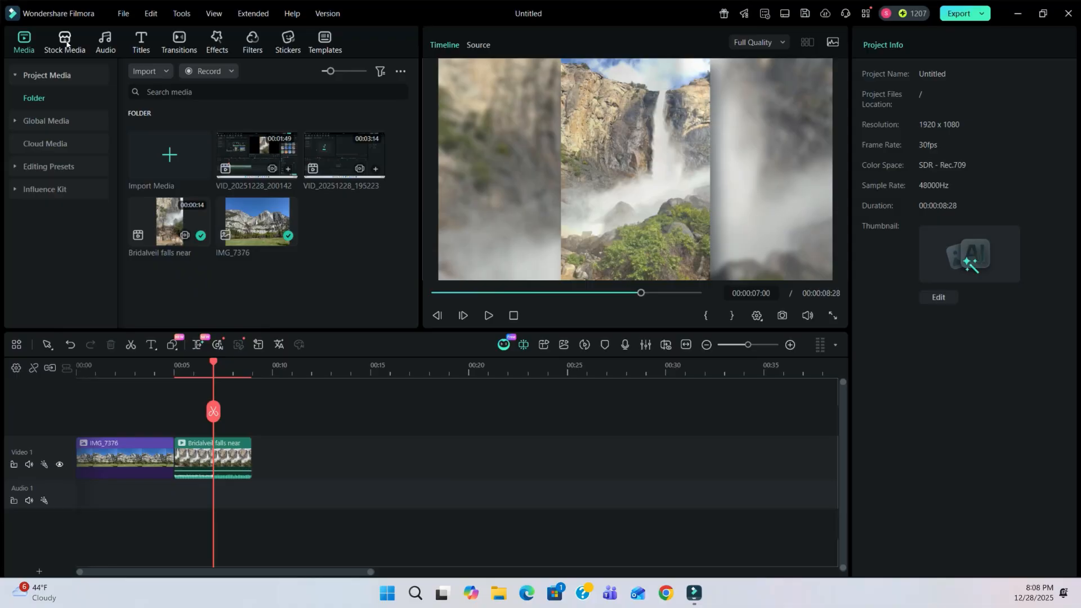
Find the POV driving in Yosemite stock clip by searching yosemite, place it after the waterfall clip, and trim its end to 00:00:11:03
left_click(65, 42)
left_click(189, 72)
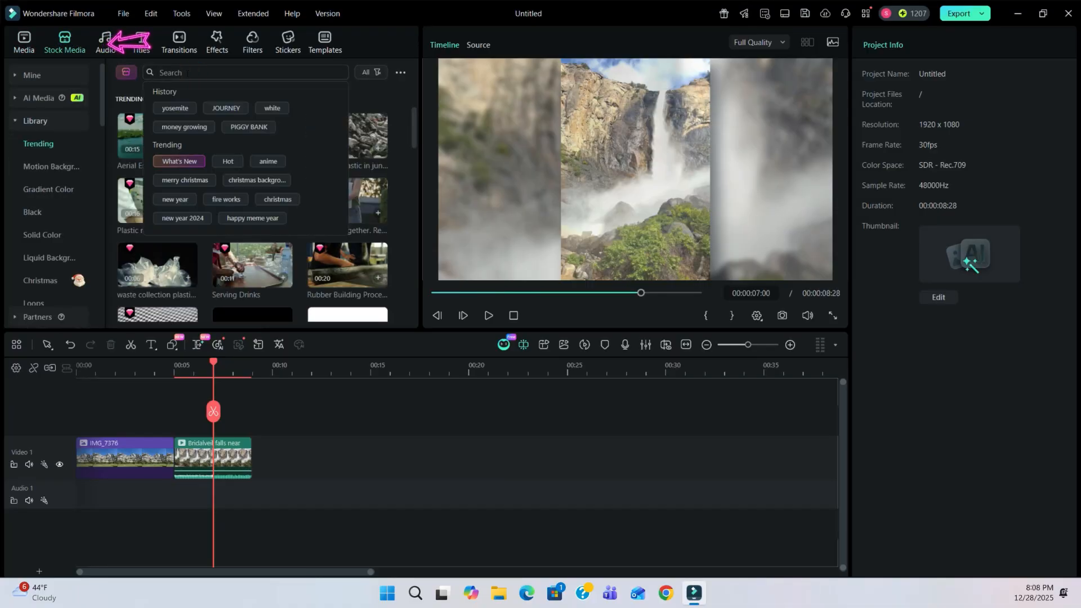
type("yosemite")
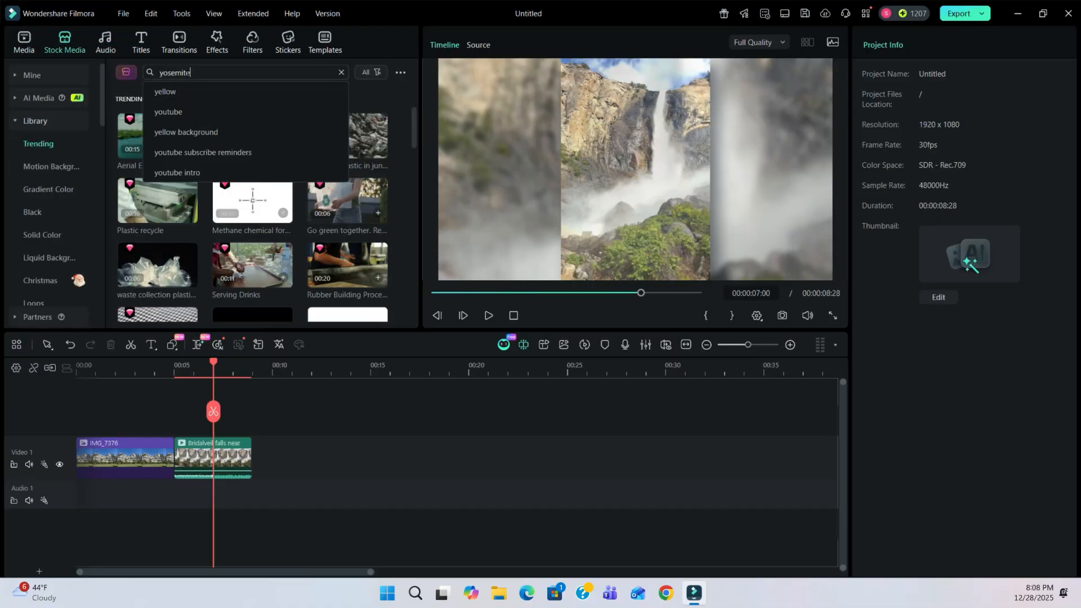
key("Return")
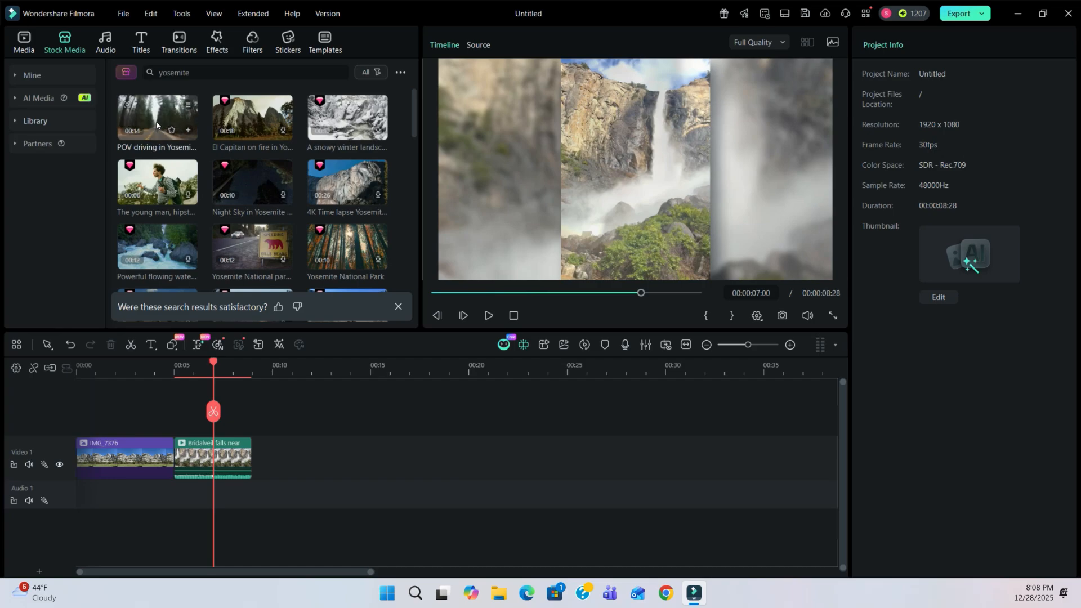
left_click_drag(156, 124, 252, 457)
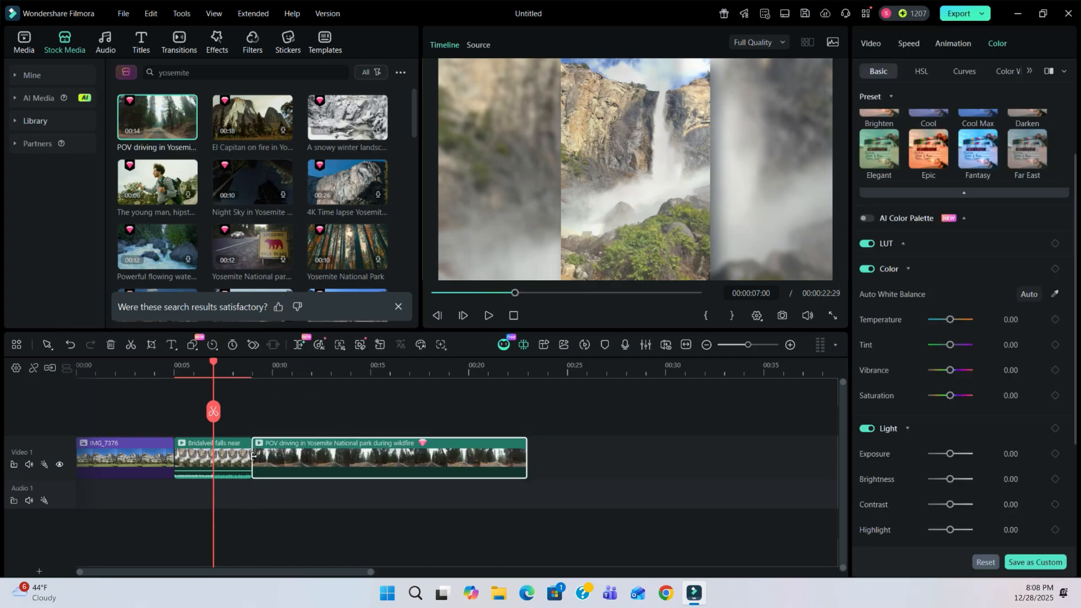
left_click_drag(527, 457, 293, 457)
Browse the remaining yosemite stock results and library categories, and look at the AI music generator
scroll(276, 179, "down", 1)
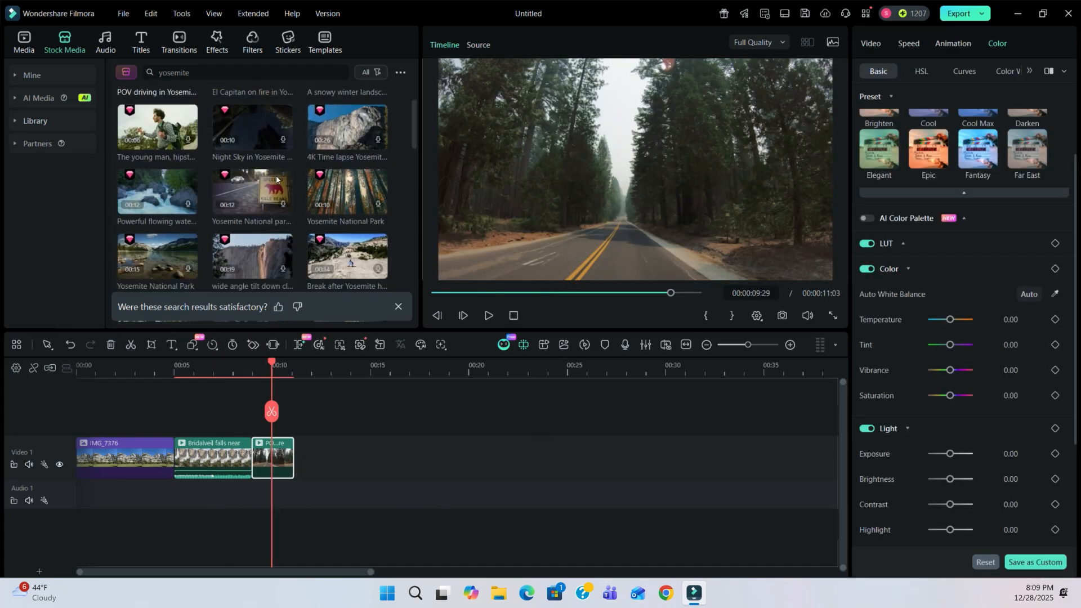
scroll(270, 186, "up", 1)
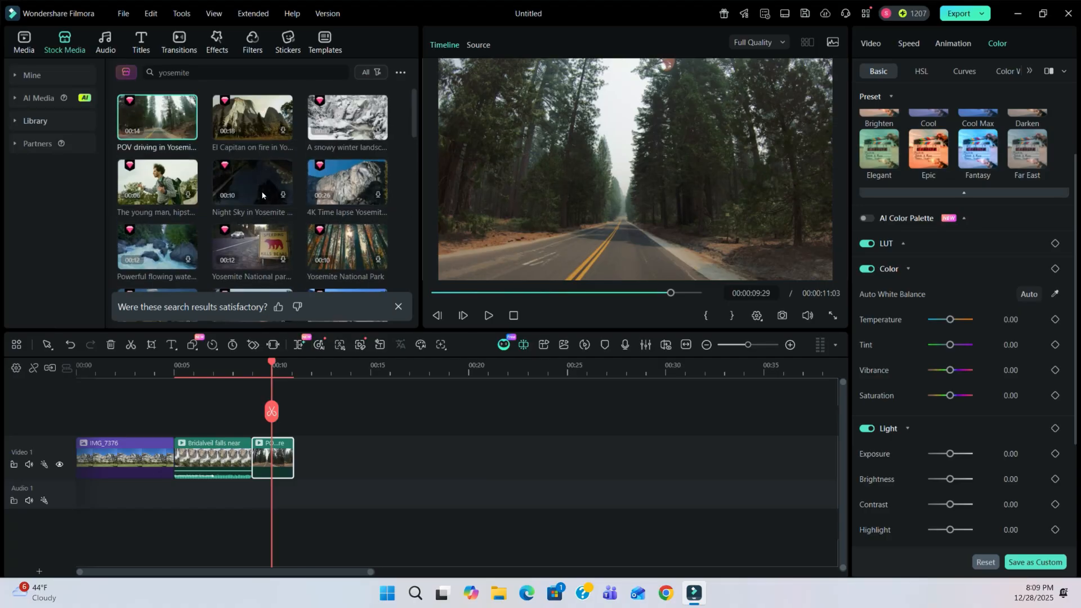
left_click(26, 121)
scroll(41, 214, "down", 5)
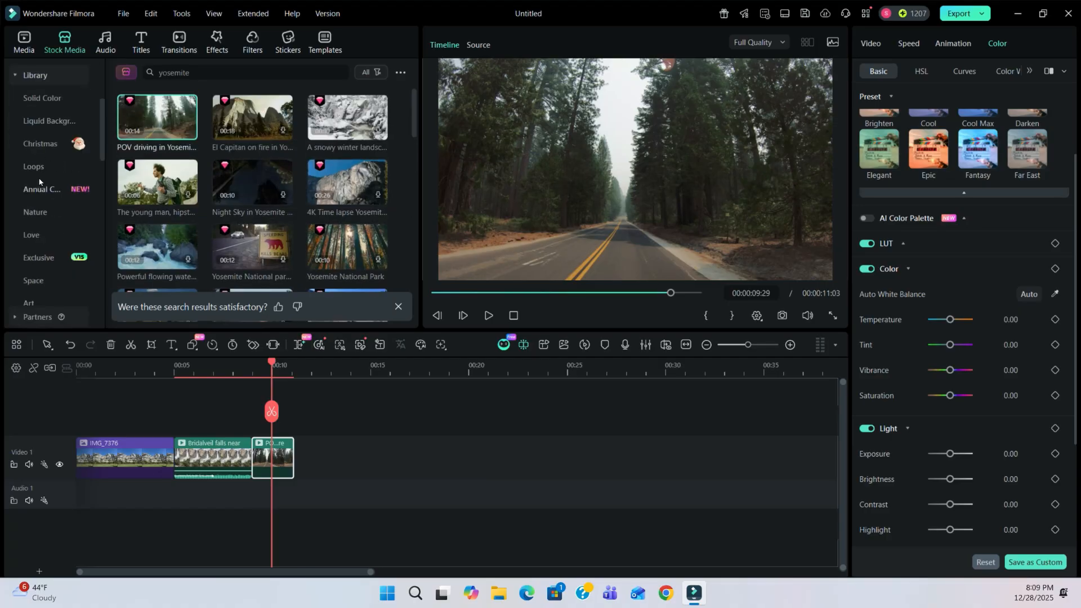
scroll(50, 244, "up", 6)
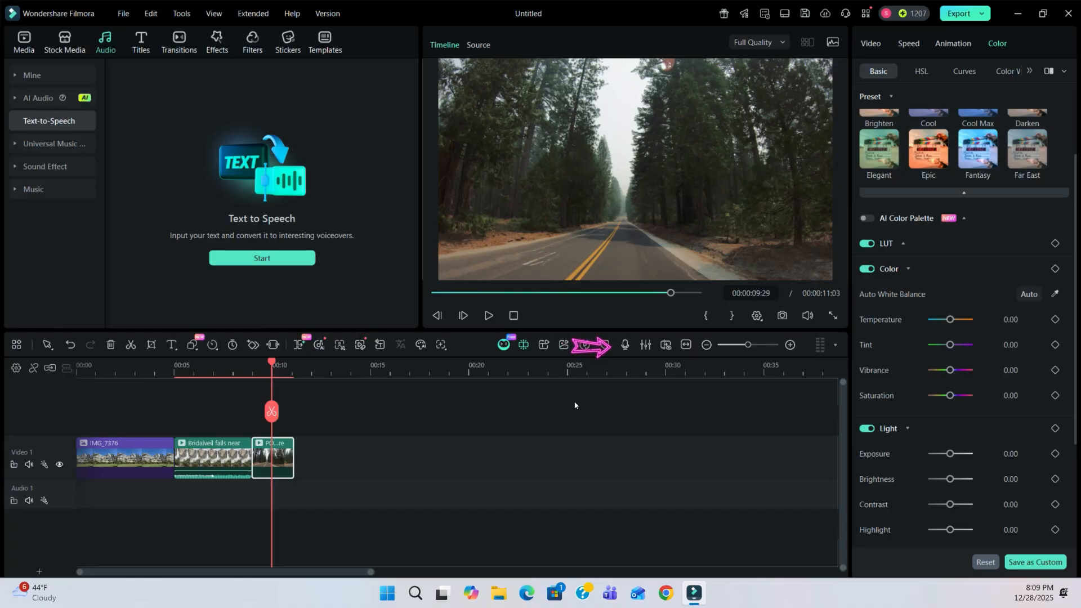
left_click(43, 103)
left_click(50, 100)
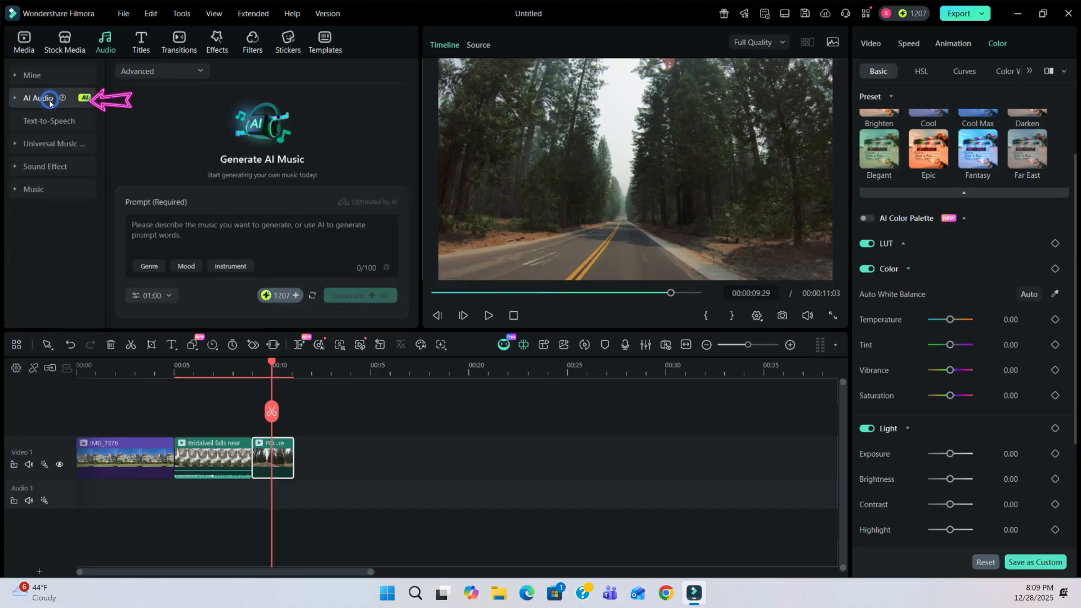
Generate a text-to-speech voiceover from the text "welcome to polyquest episode on yosemite national park"
left_click(49, 121)
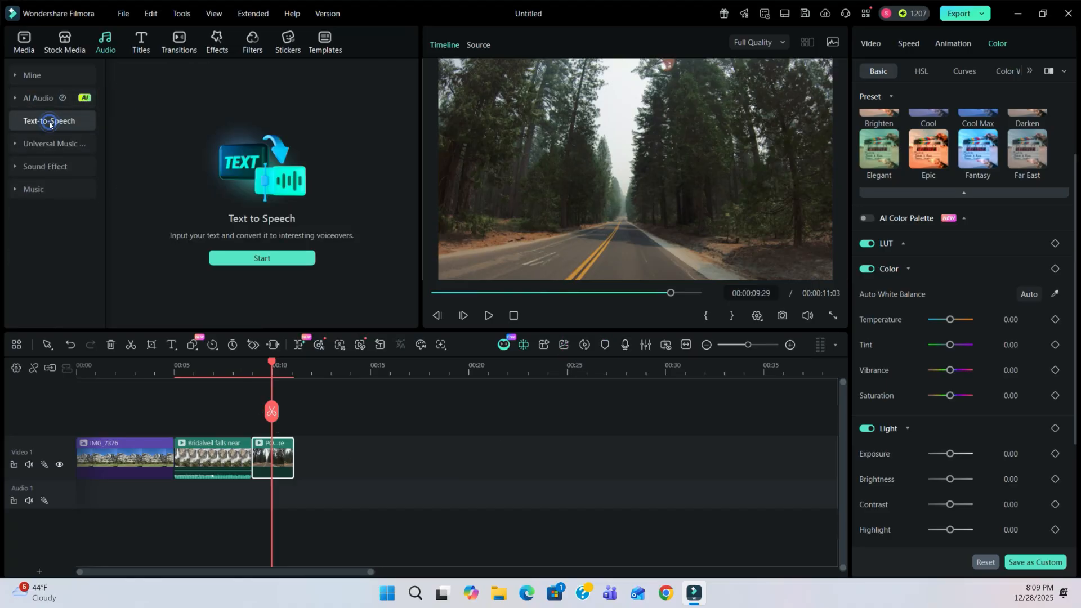
left_click(272, 260)
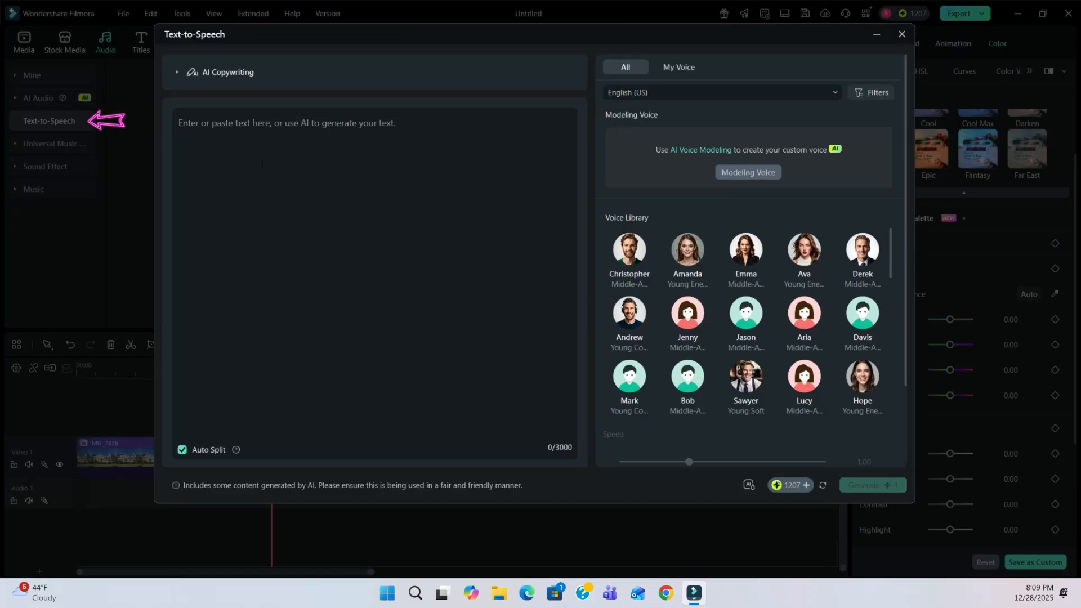
left_click(251, 146)
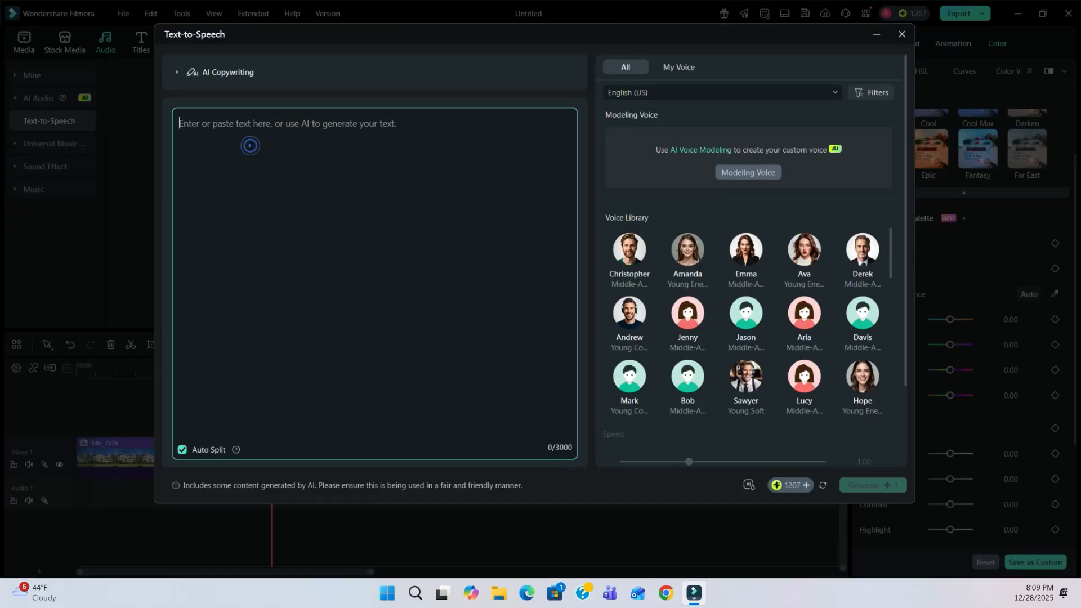
type("welcome to polyquest episode on yosemite national park")
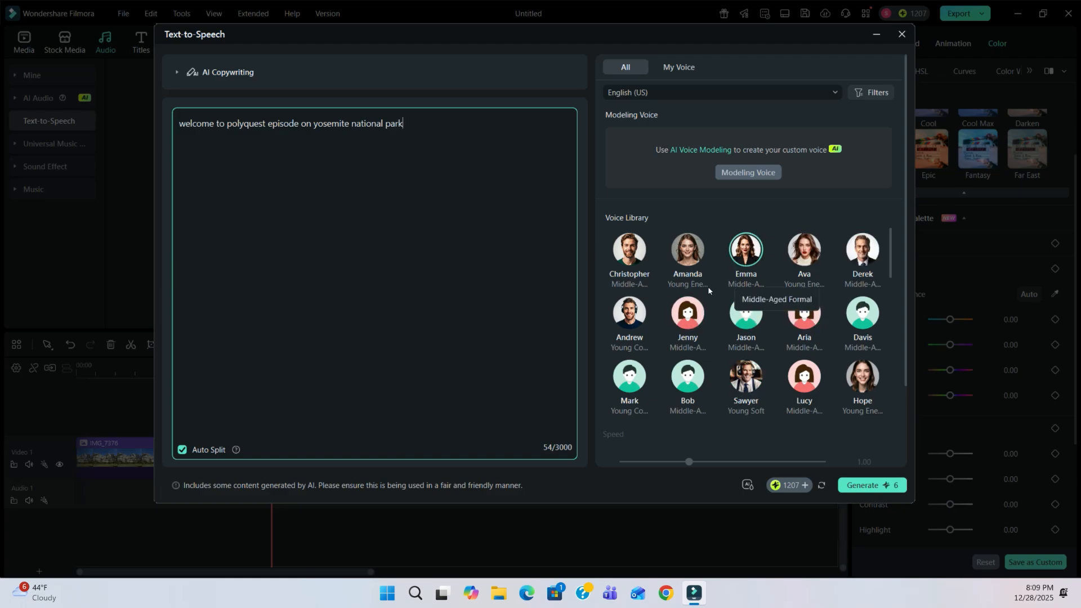
scroll(738, 318, "down", 5)
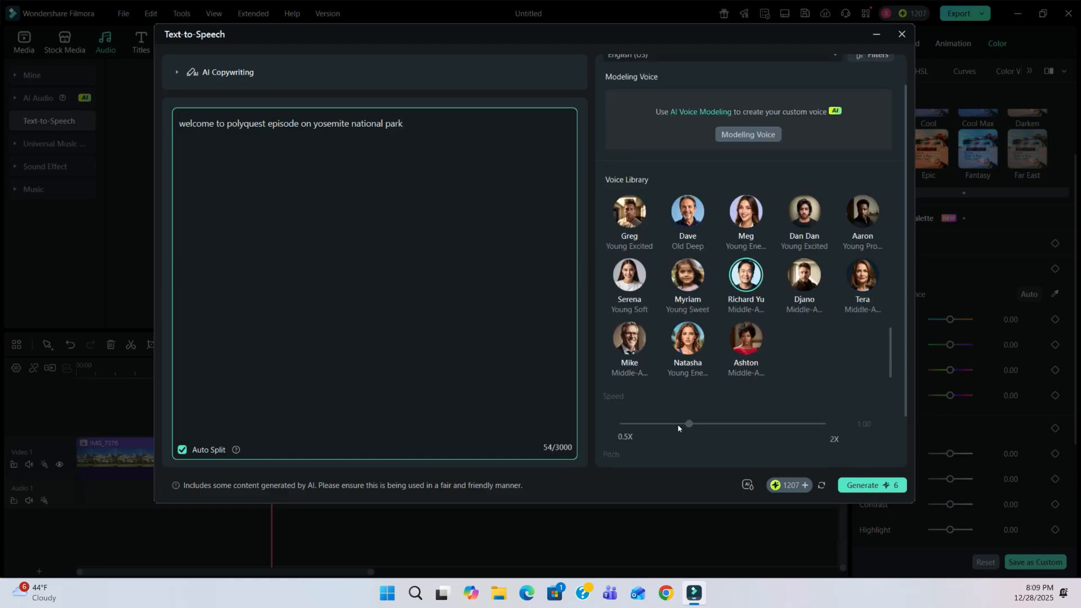
scroll(678, 426, "down", 2)
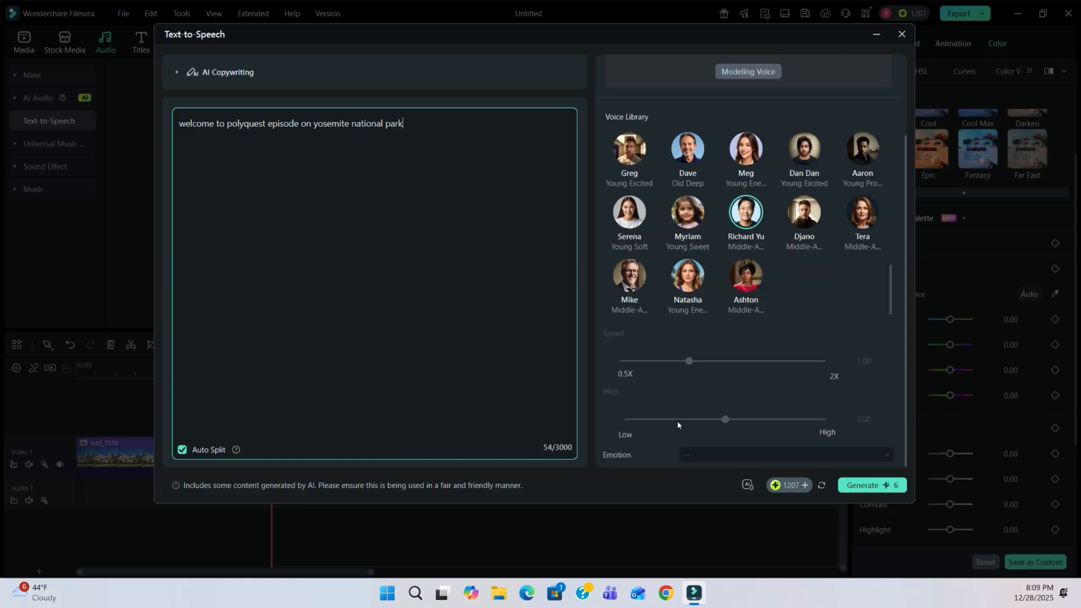
left_click(871, 487)
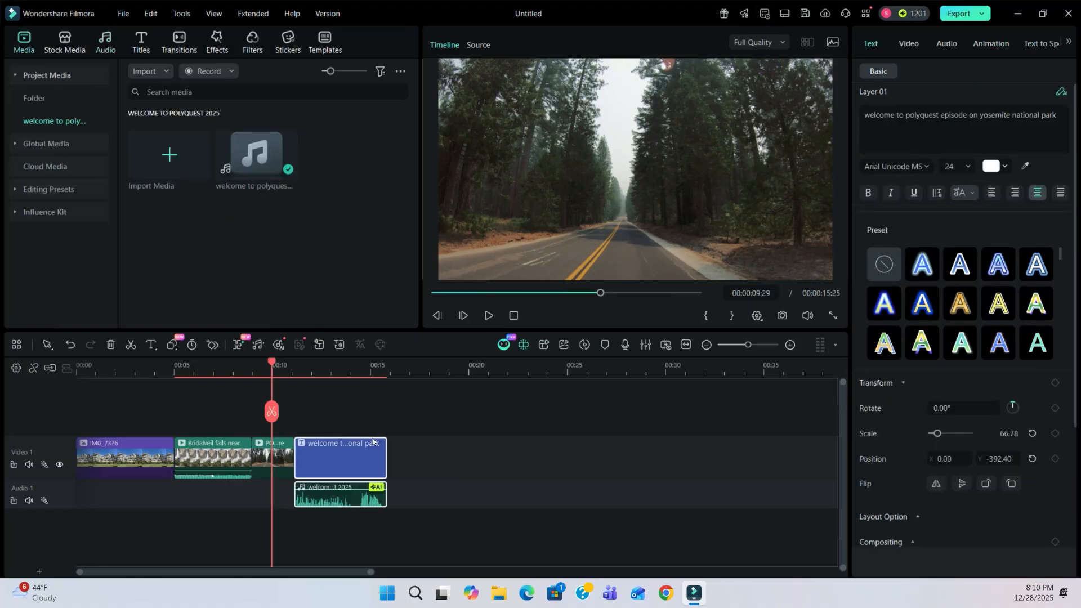
Delete the generated text clip from the video track and move the voiceover to the start of Audio 1
left_click(356, 366)
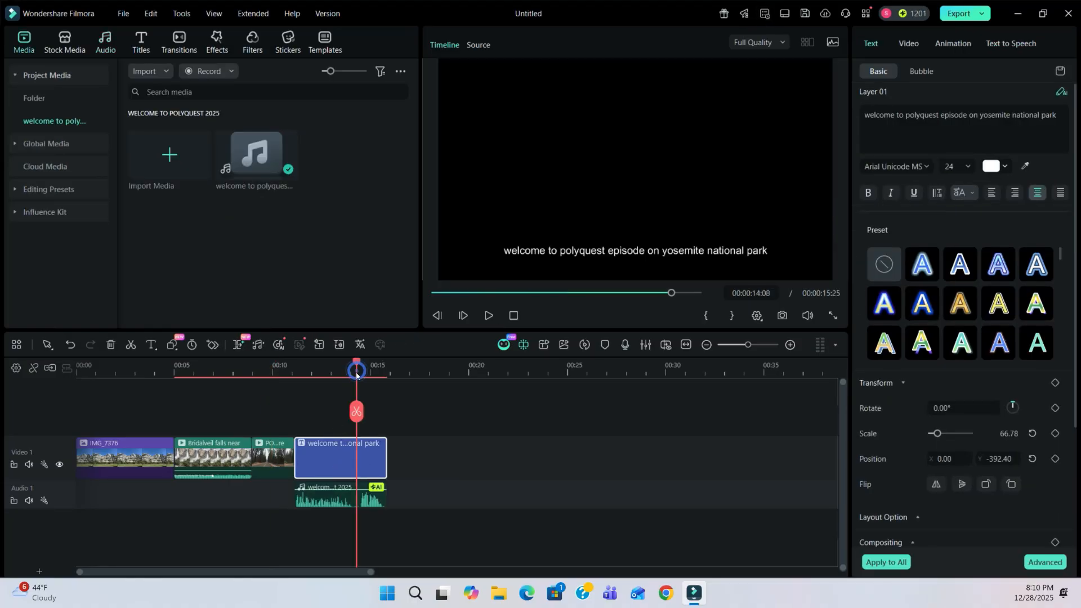
key("Delete")
left_click(338, 509)
left_click_drag(338, 510, 125, 510)
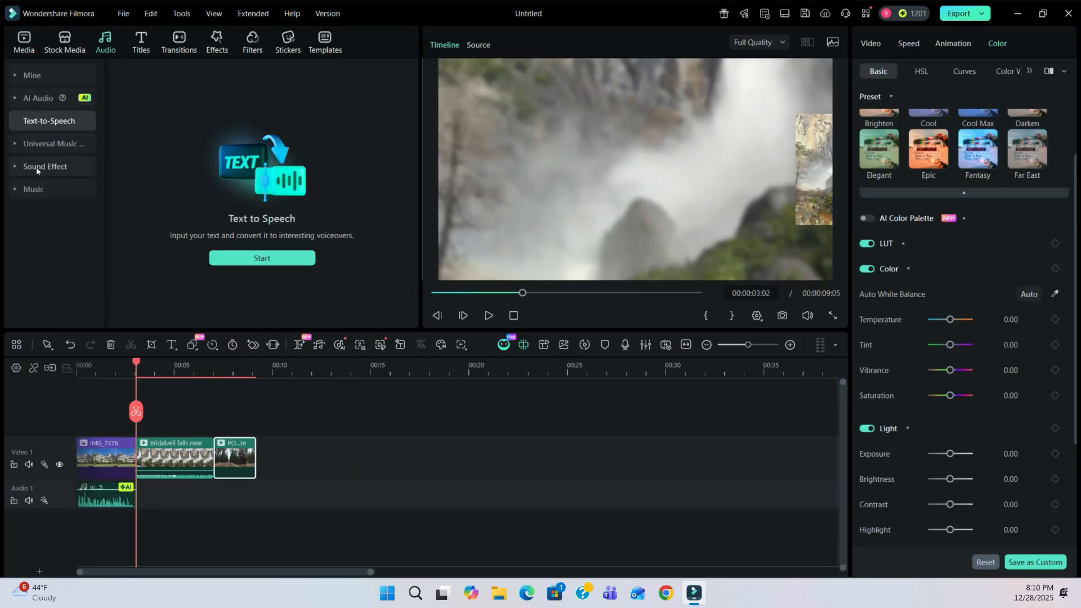
Search the music library for "jouney", place Road Trip-AI music at the start of a second audio track, and shorten it to end at 00:00:11:08
left_click(42, 147)
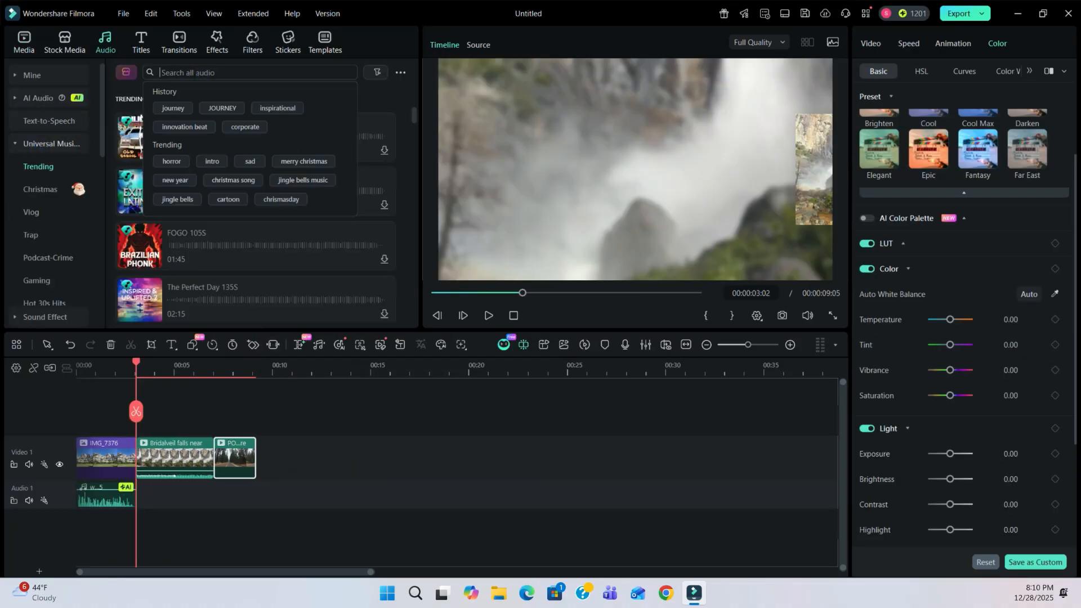
left_click(193, 76)
type("jouney")
key("Return")
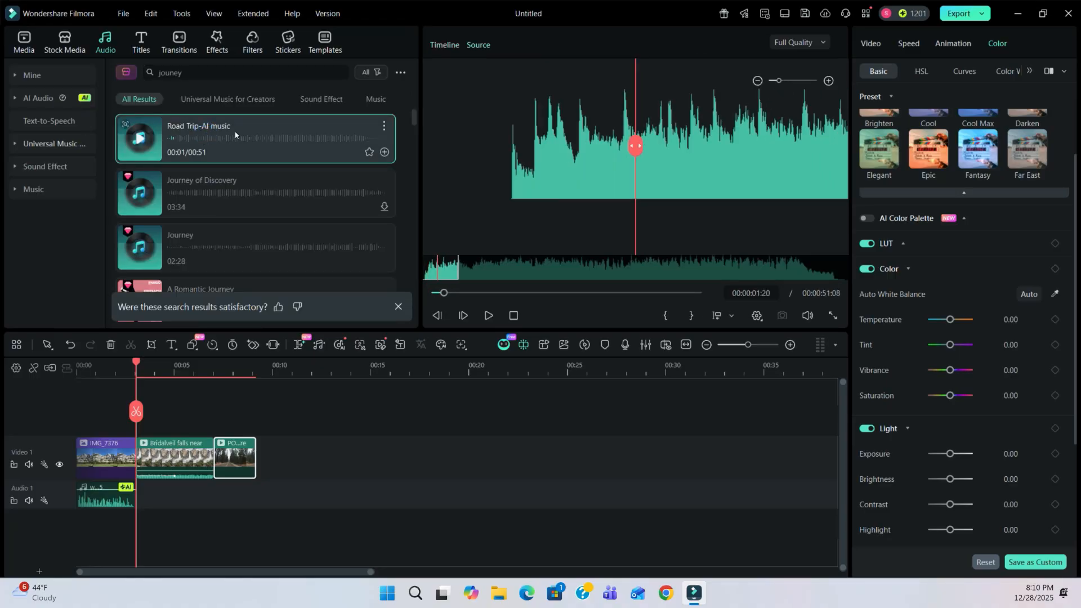
left_click_drag(234, 129, 96, 534)
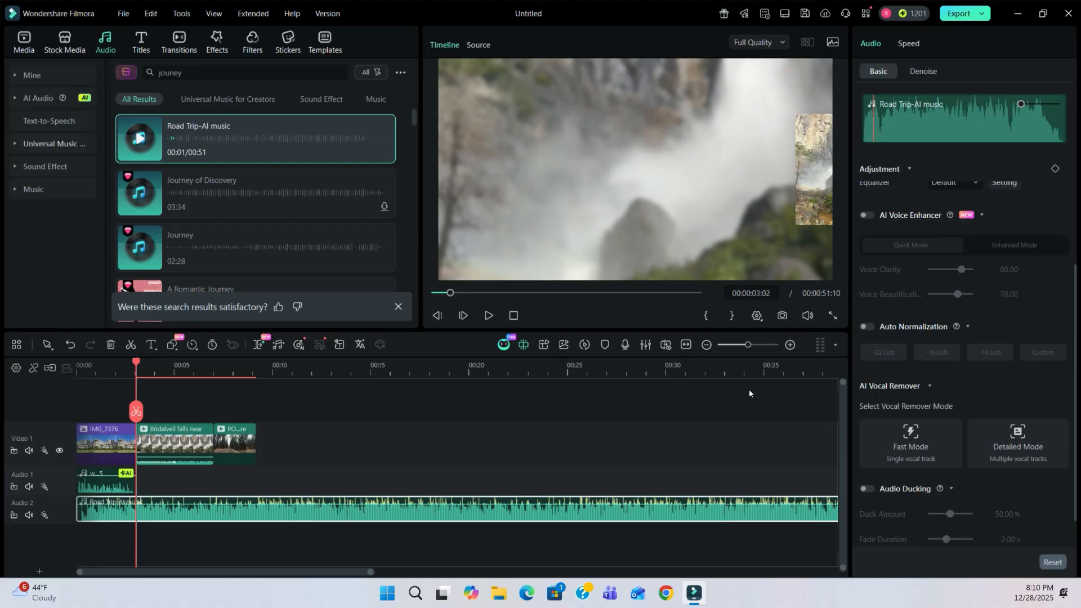
left_click(707, 345)
left_click_drag(291, 507, 120, 508)
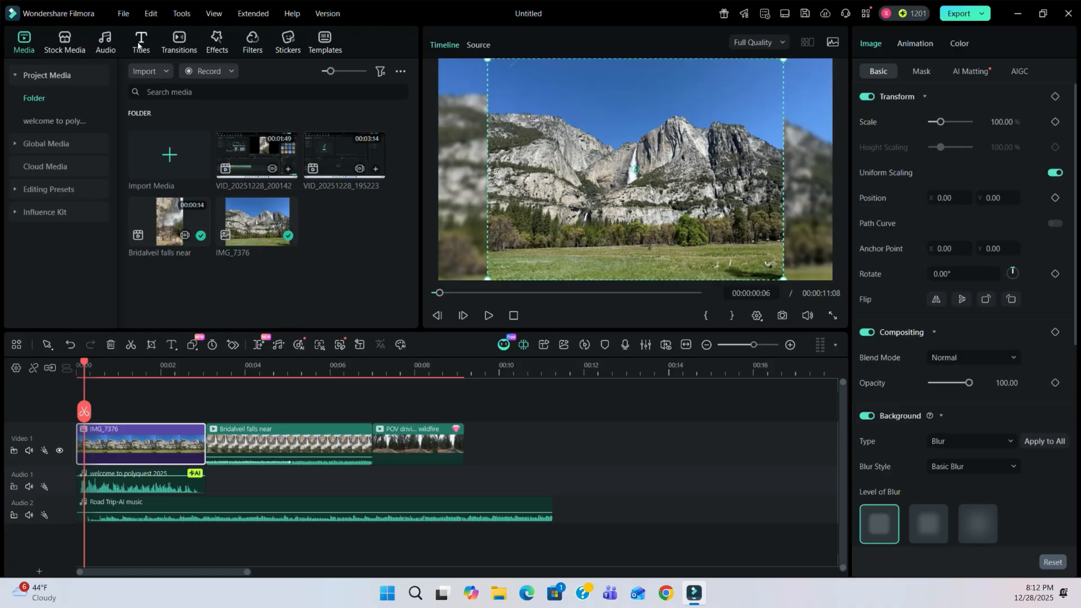
Add the Title 2 title on a track above the IMG_7376 clip and shorten it to match that clip's length
left_click(139, 44)
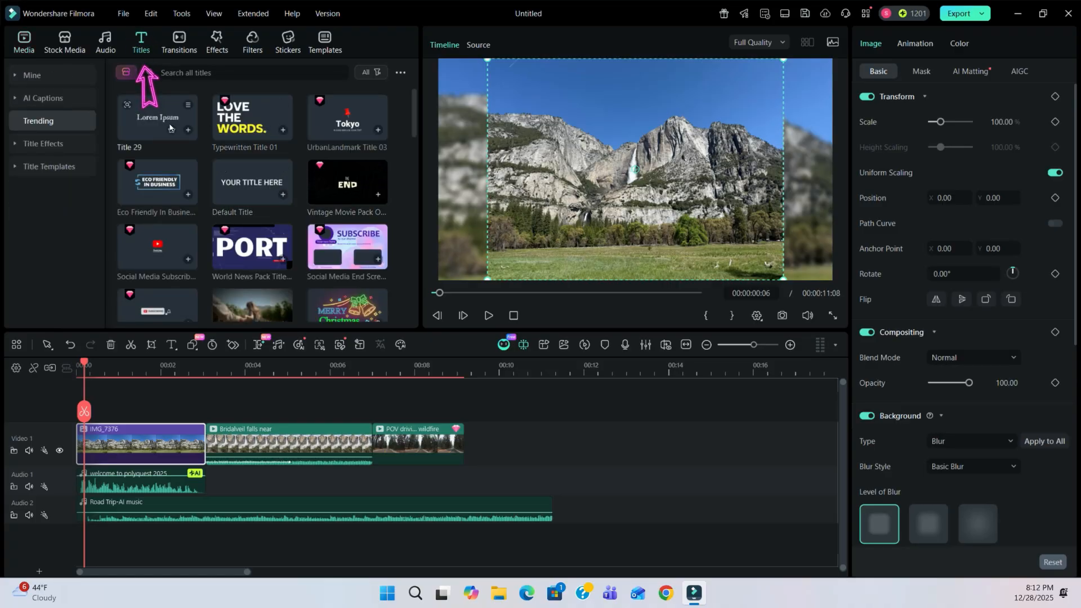
scroll(262, 187, "down", 10)
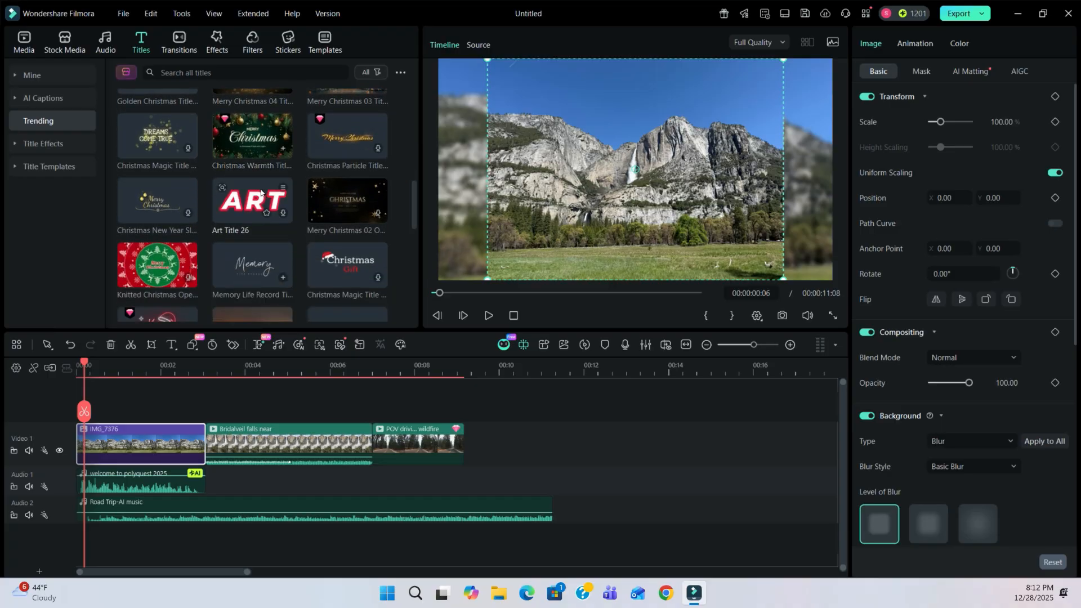
scroll(261, 192, "down", 5)
left_click(345, 200)
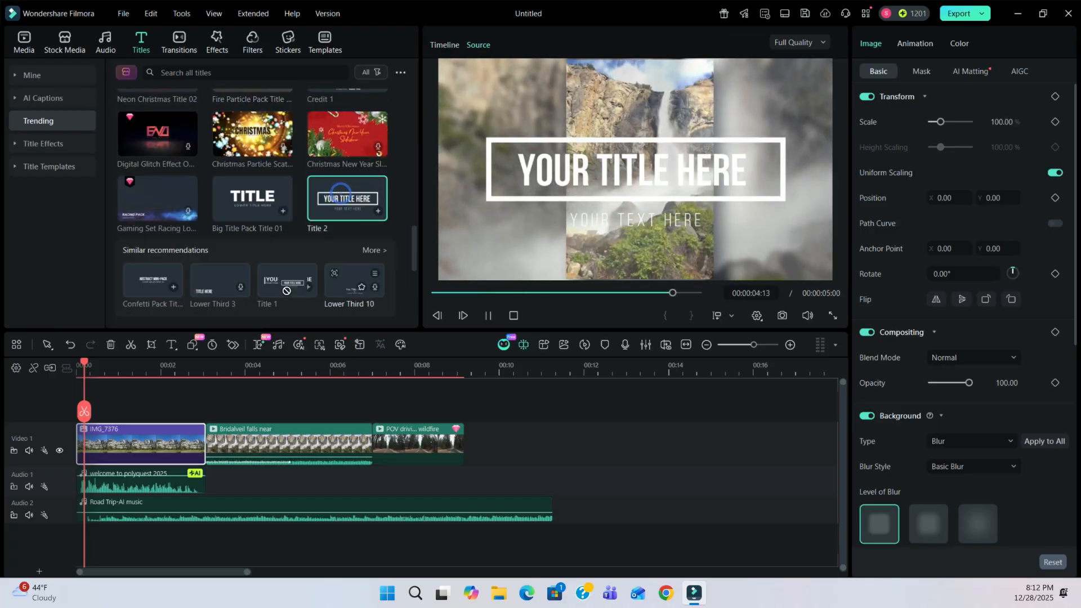
left_click_drag(345, 200, 80, 417)
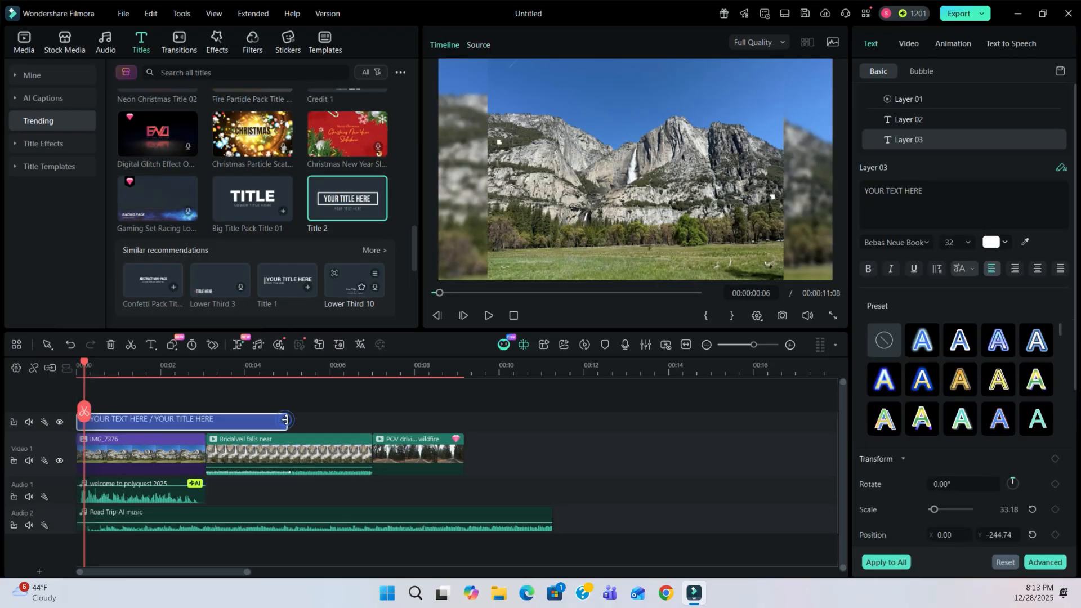
left_click_drag(286, 420, 204, 422)
Clear the "YOUR TEXT HERE" subtitle line from the title clip
left_click(130, 370)
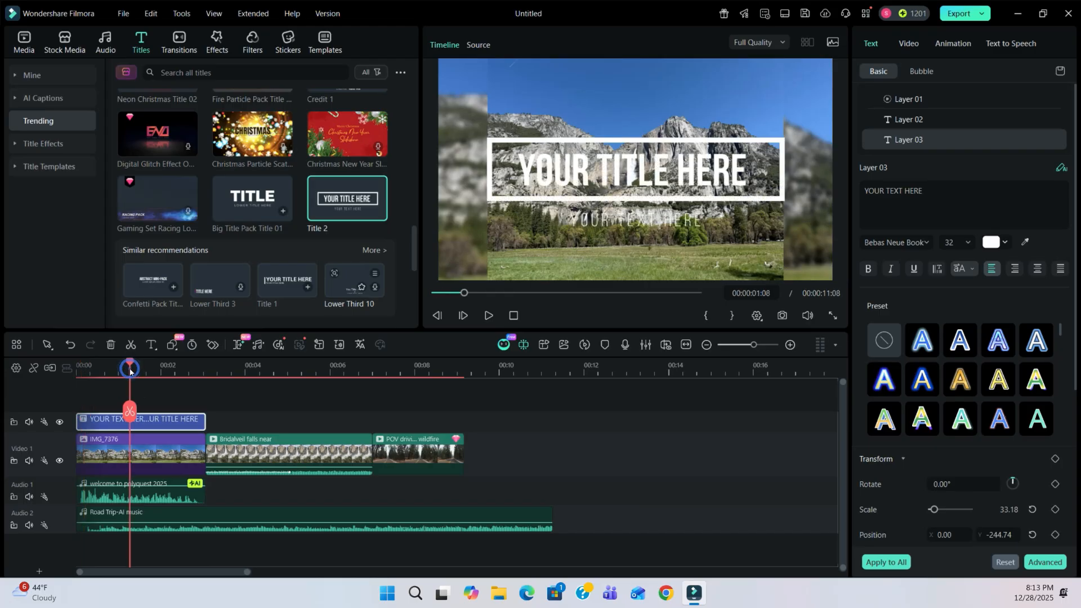
left_click(590, 187)
left_click(677, 226)
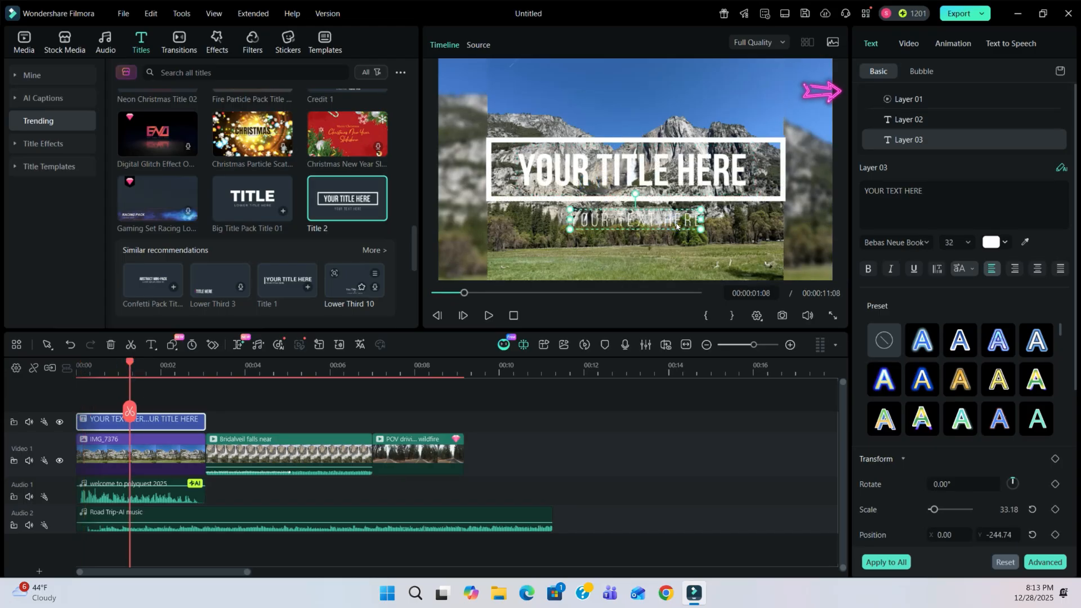
double_click(677, 226)
key("BackSpace")
Replace the main title text with "YOSEMITE NATIONAL PARK", resize it to 60, and centre it inside the title's frame
double_click(635, 172)
type("Y")
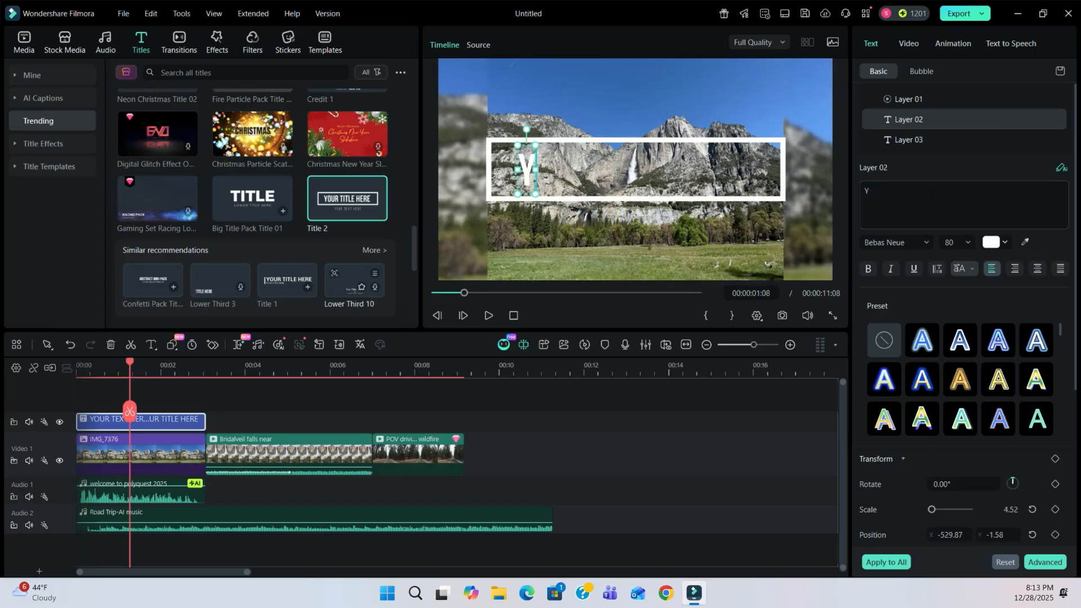
type("OSEMITE NATIONAL PARK")
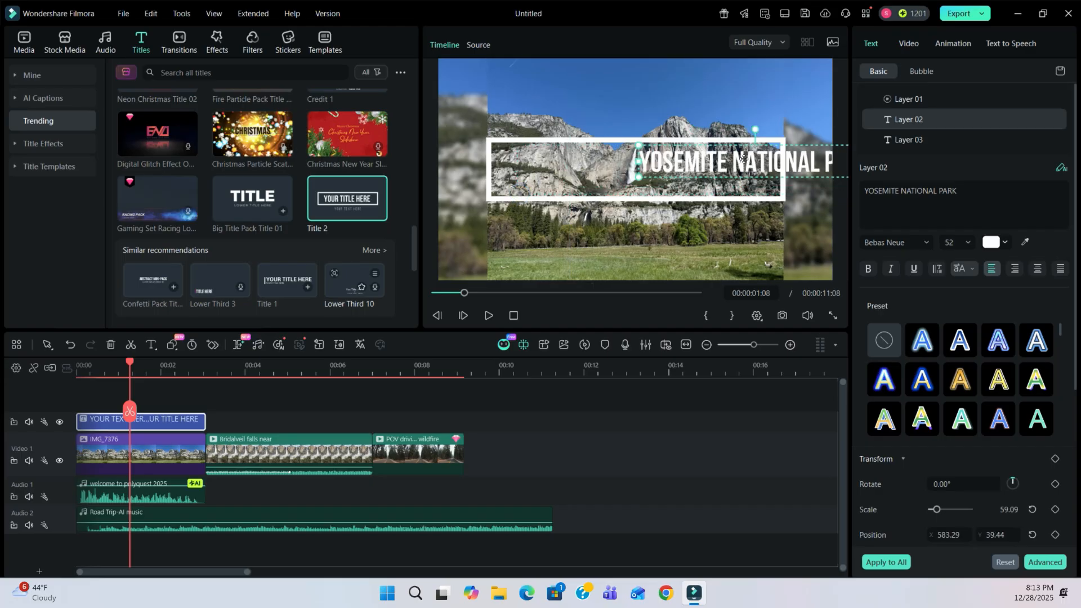
left_click_drag(750, 183, 724, 176)
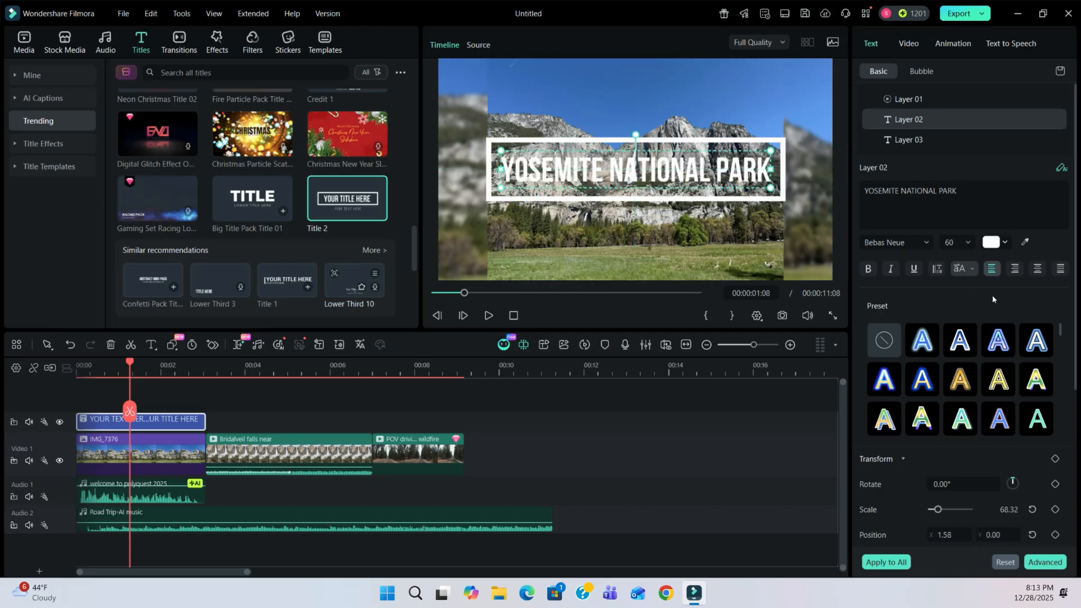
left_click(906, 246)
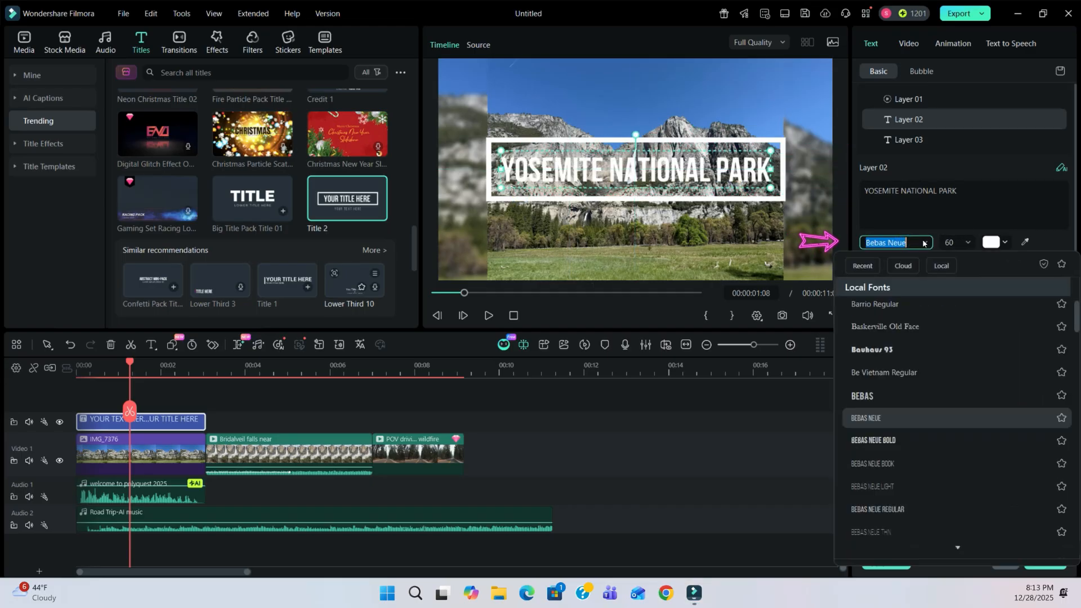
left_click(924, 242)
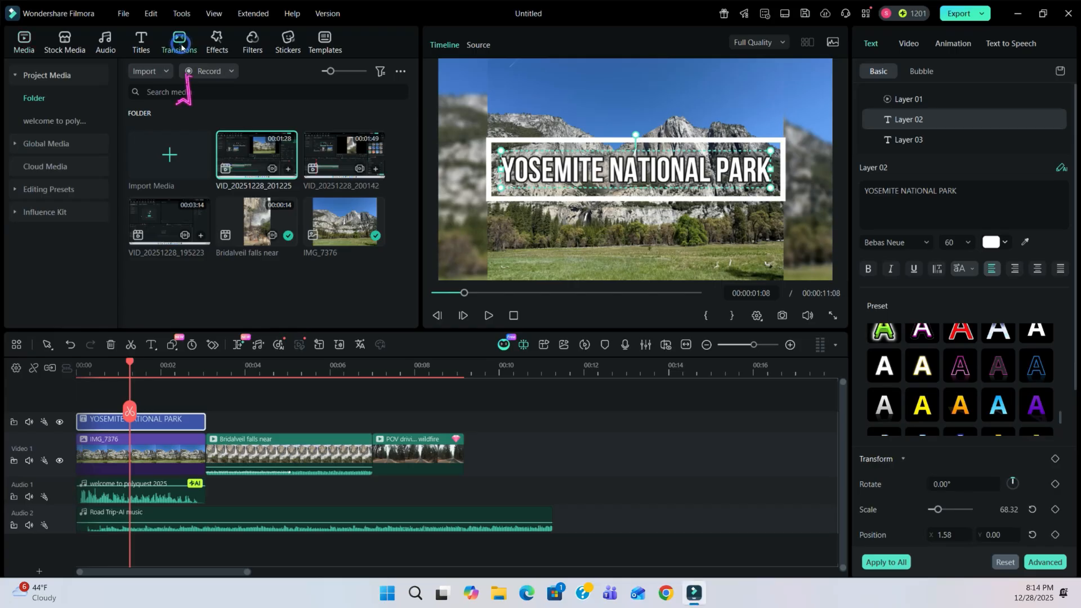
Add a Push Left transition between IMG_7376 and Bridalveil falls near, and shorten its duration to 00:00:01:01
left_click(181, 48)
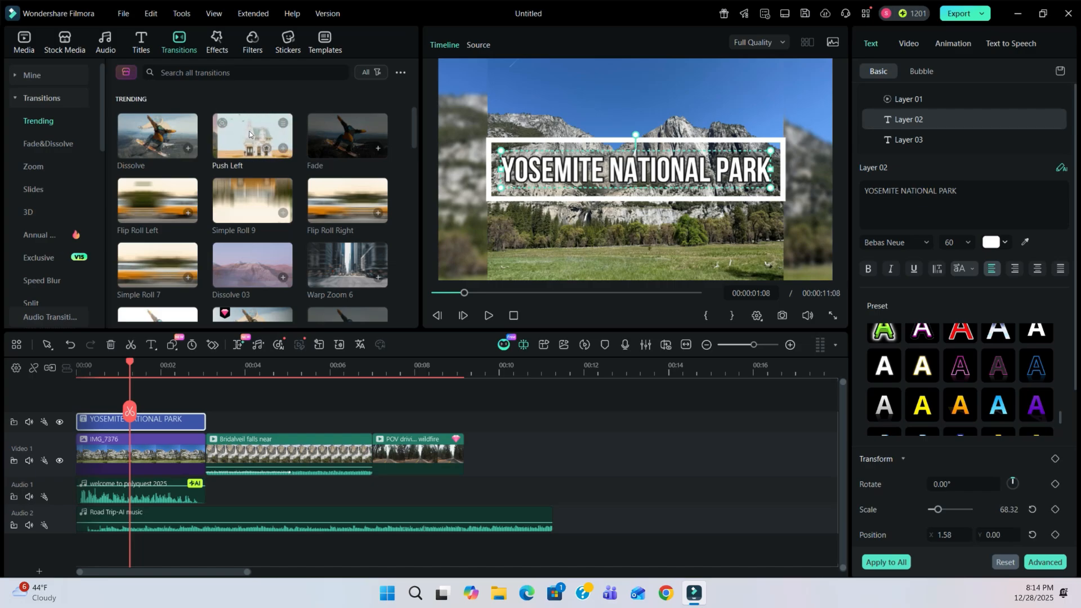
left_click_drag(248, 139, 201, 461)
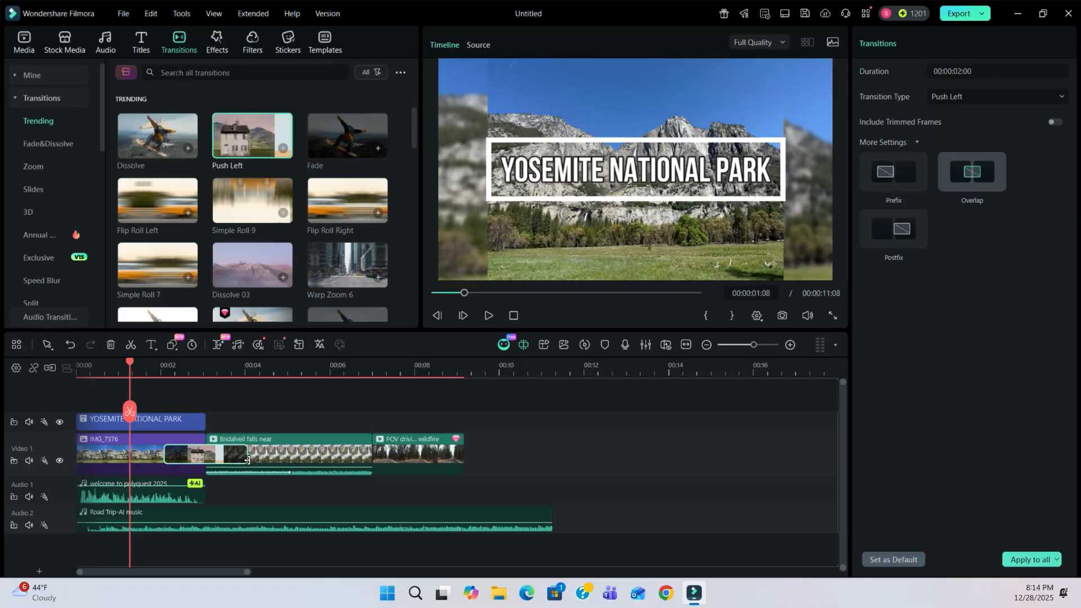
left_click_drag(247, 460, 227, 460)
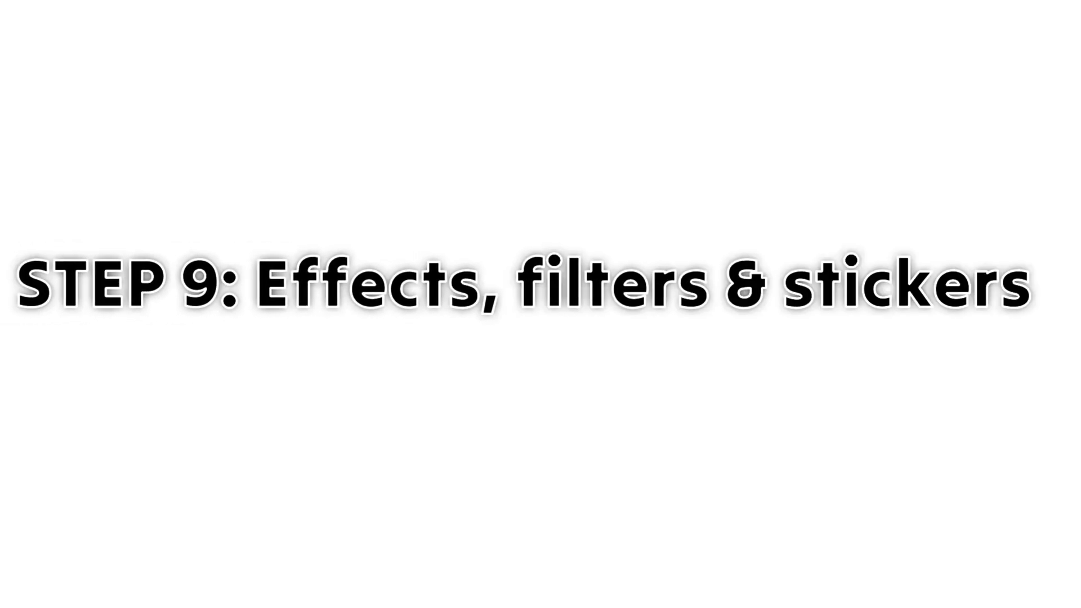
Preview the Streaming Gaming effect among the trending effects and look at the basic filters
left_click(217, 42)
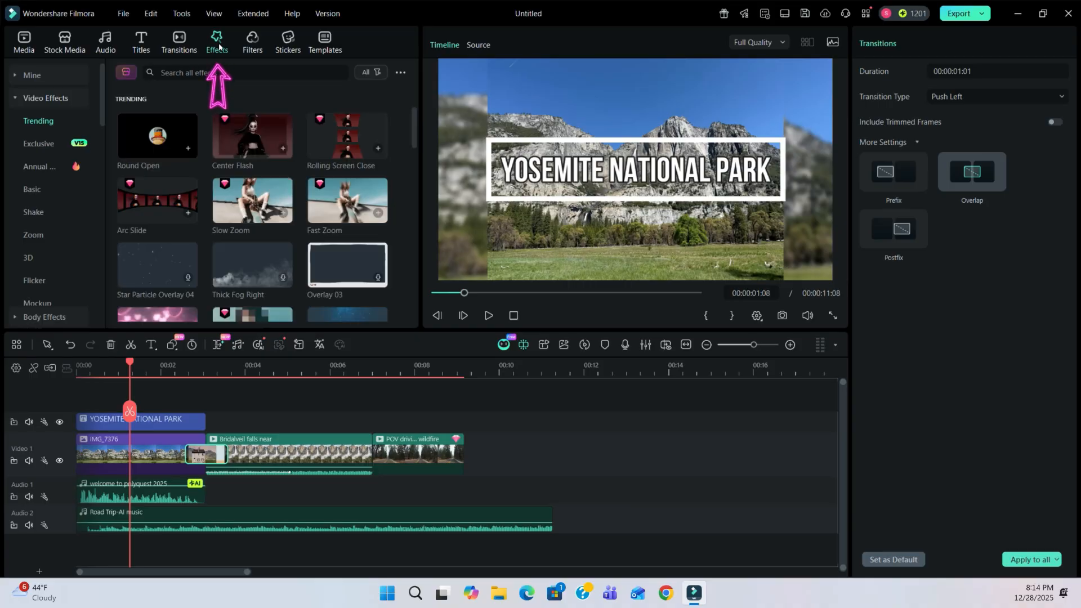
scroll(262, 204, "down", 5)
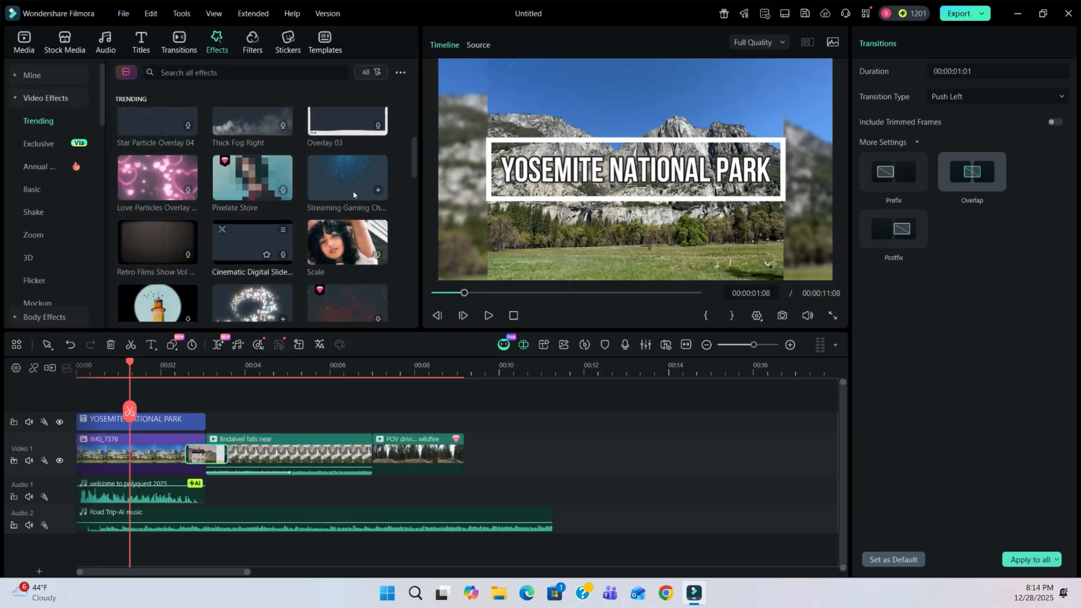
left_click(341, 169)
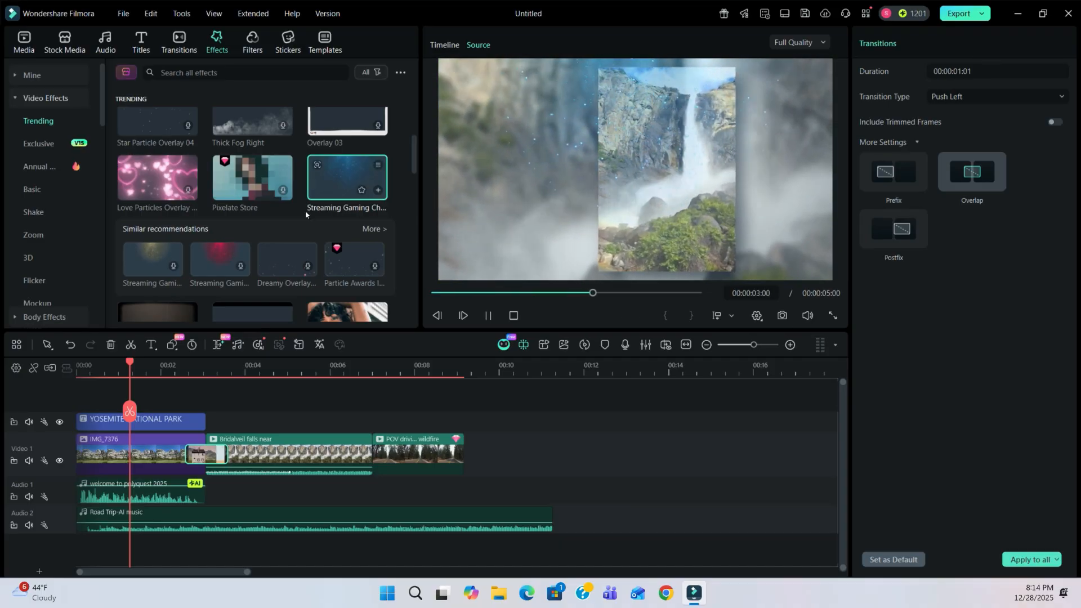
left_click(253, 43)
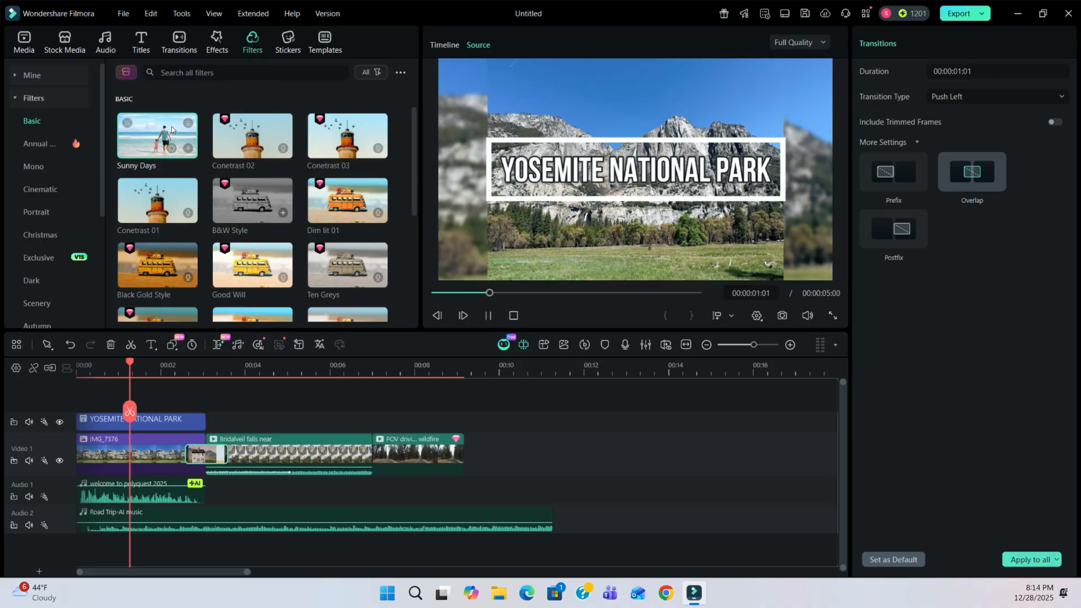
Add the circled number 1 sticker above Bridalveil falls near, scale it to about 13.7%, and place it in the picture's upper-left corner
left_click(288, 42)
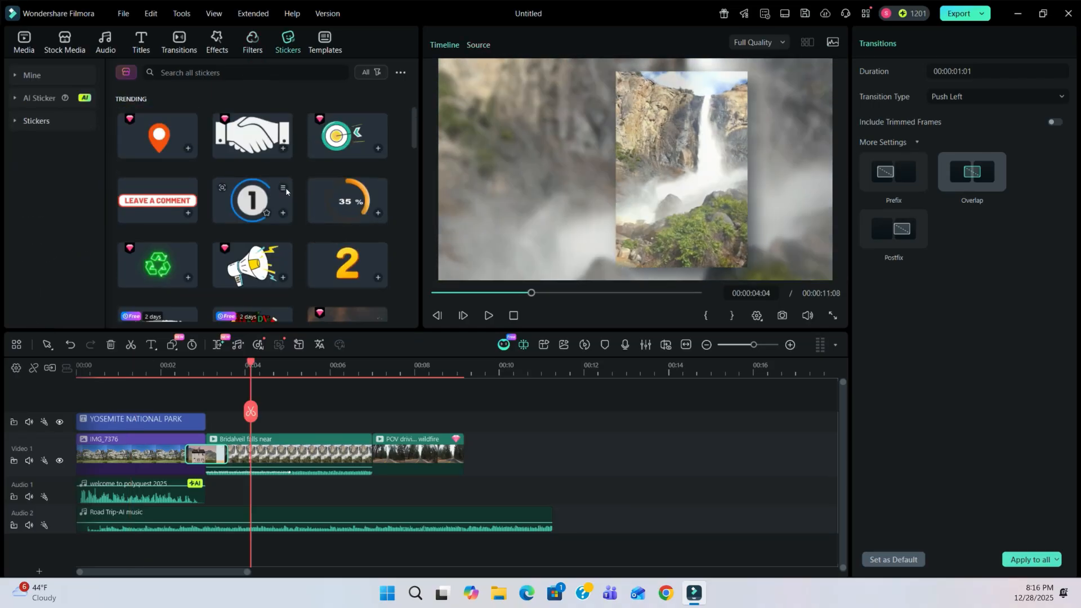
left_click(255, 202)
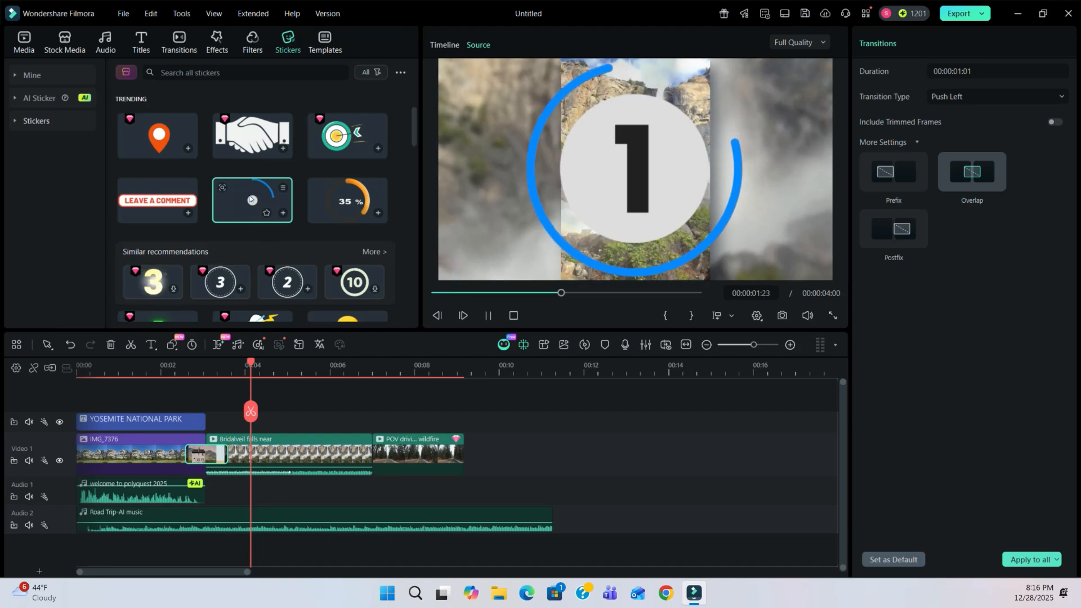
left_click_drag(254, 203, 218, 428)
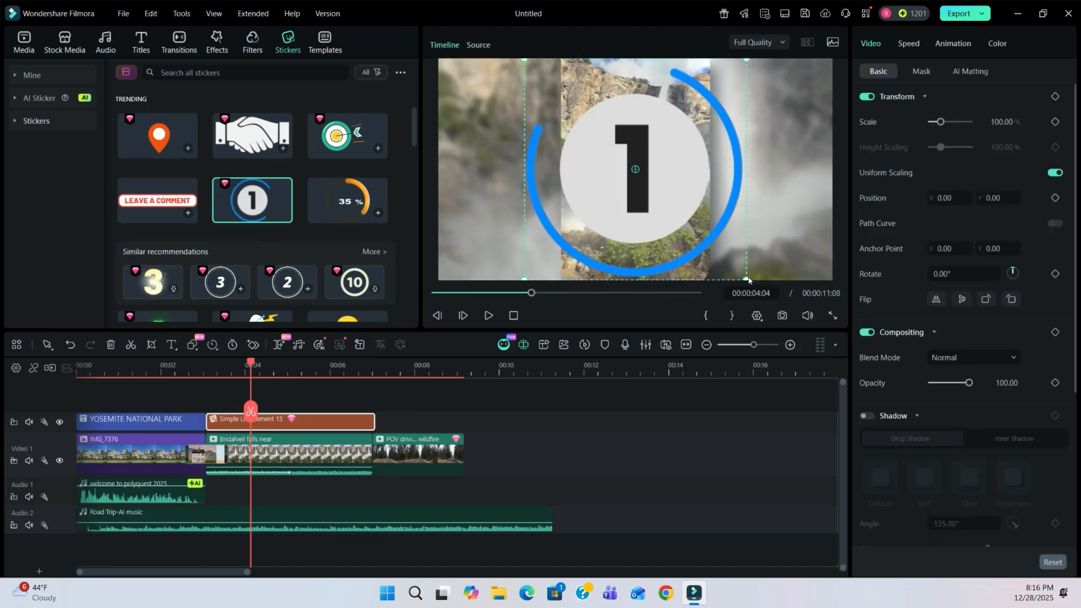
left_click_drag(745, 278, 650, 184)
left_click_drag(640, 174, 466, 79)
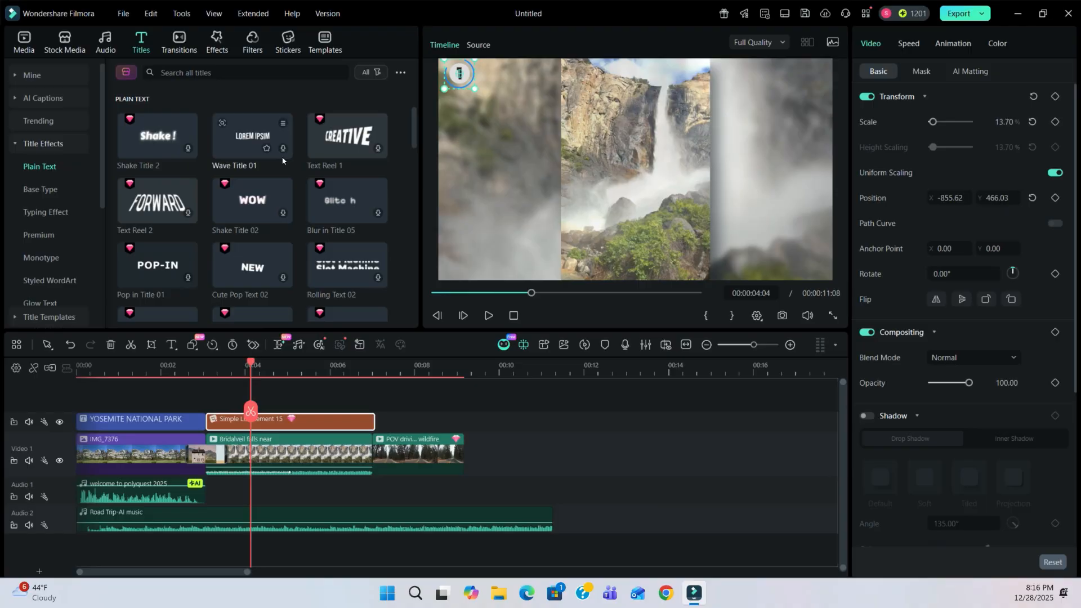
Add a Cute Pop Text 02 title reading "Bridalveil falls" over the waterfall clip, shrink it to size 36, and place it beneath the number sticker
scroll(283, 161, "down", 2)
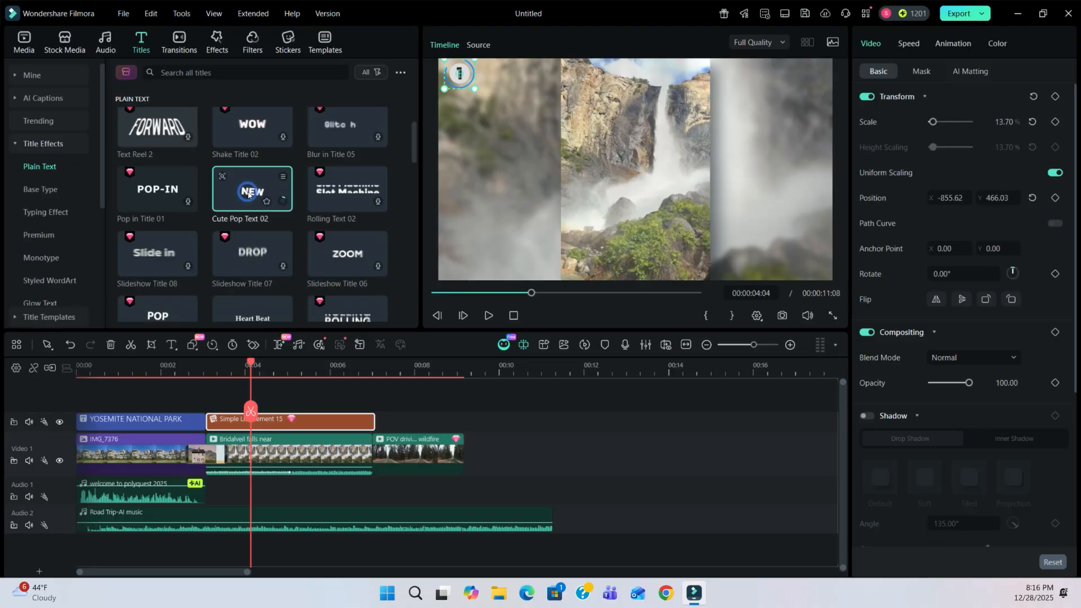
left_click(252, 189)
left_click_drag(252, 188, 529, 132)
double_click(529, 132)
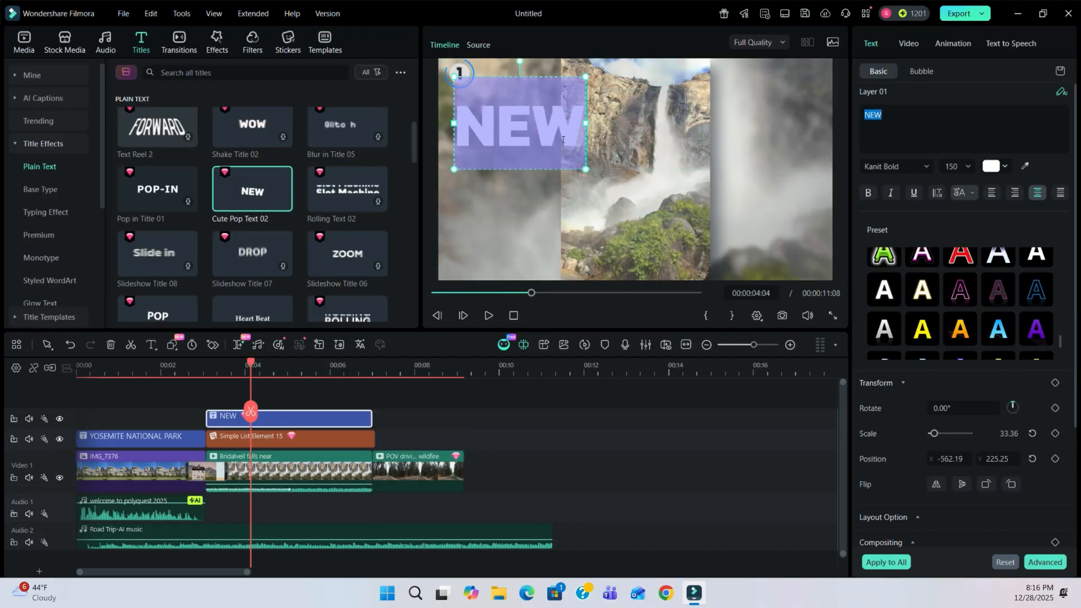
type("Bridalveil falls")
left_click_drag(738, 171, 571, 113)
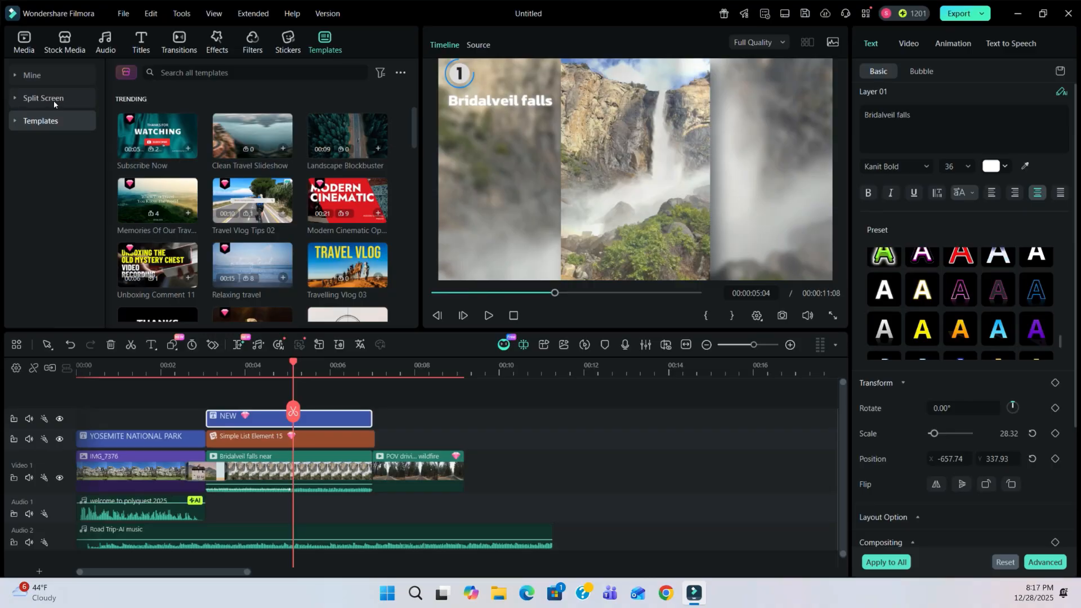
Append the Split Screen 4 template to the end of Video 1 and show its frame at 00:00:10:25
left_click(51, 99)
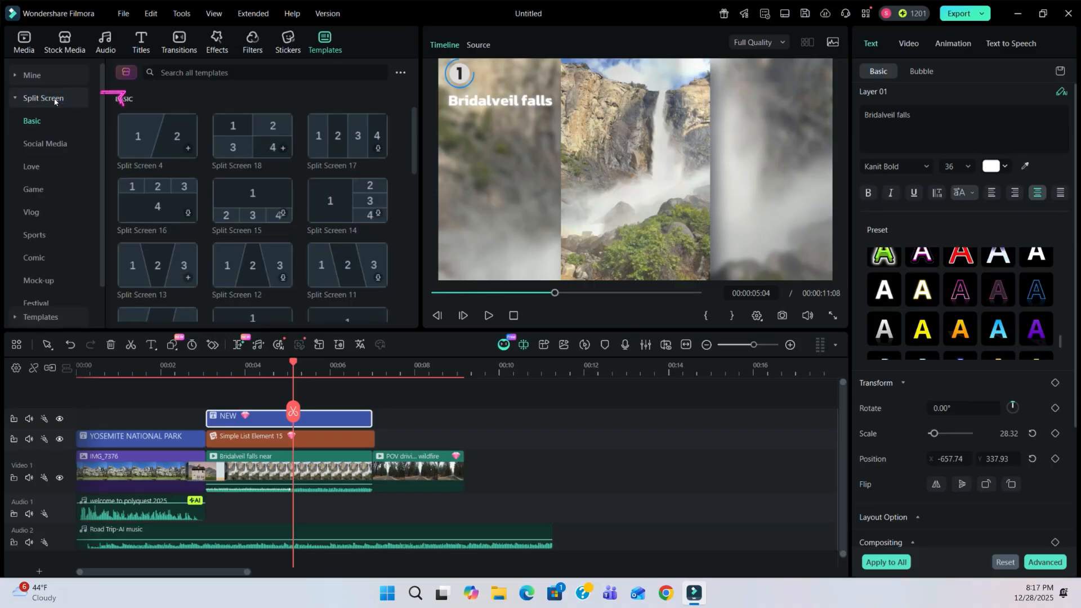
left_click(157, 136)
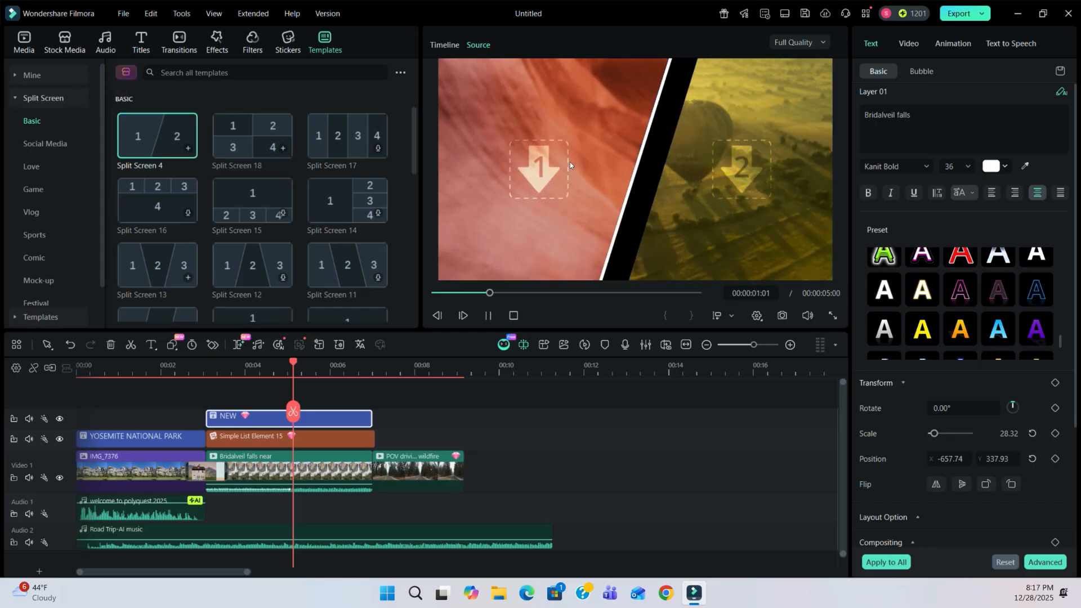
left_click_drag(152, 132, 466, 475)
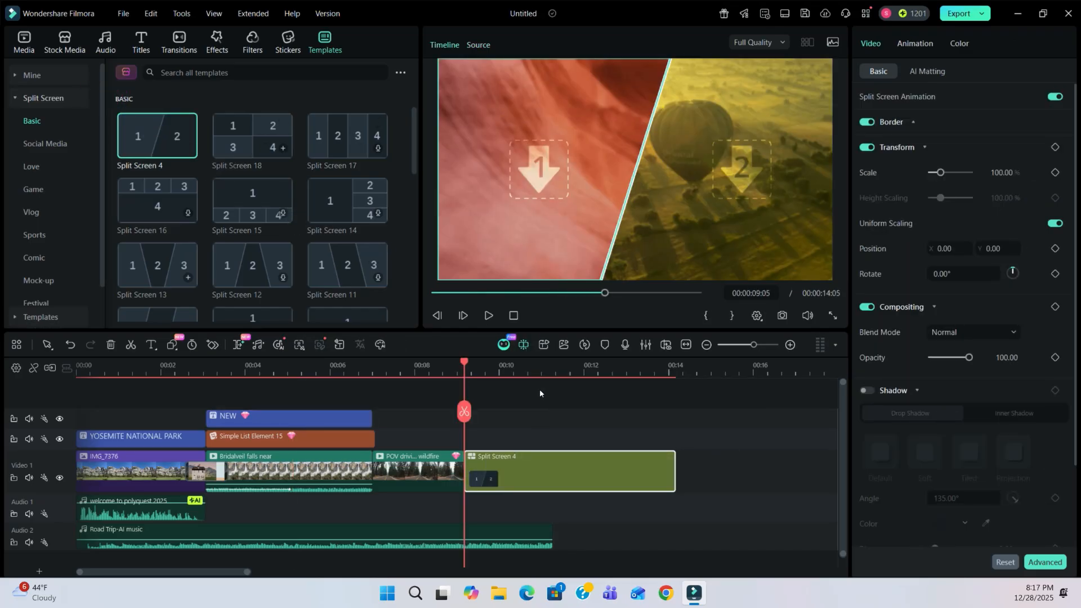
left_click(533, 366)
Import the Nevada falls 2 and Chilnualna falls videos from the Waterfalls,Lakes, rivers and trails folder
left_click(25, 44)
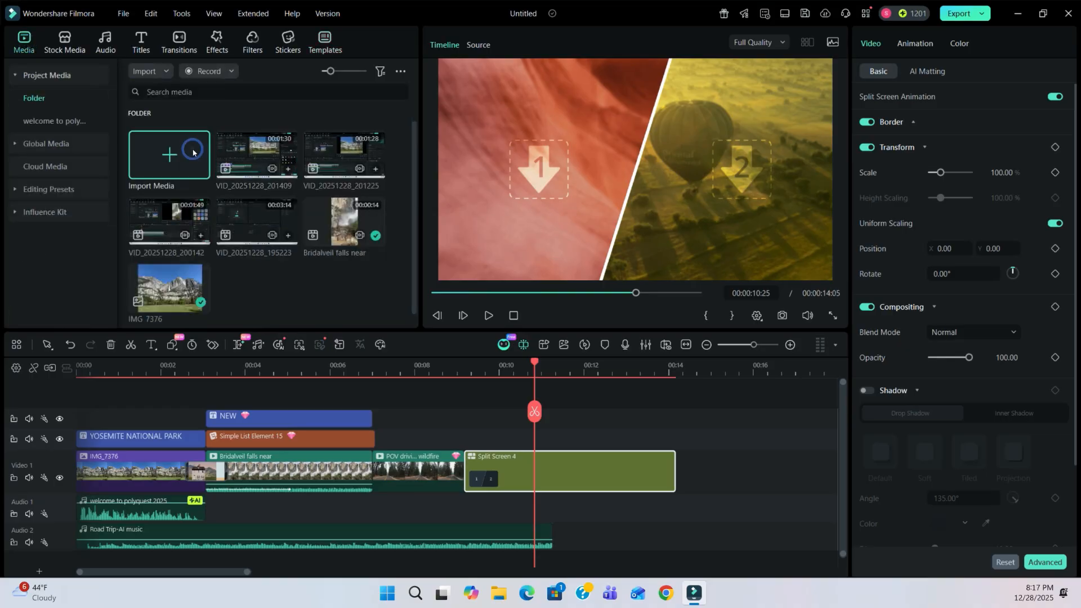
left_click(192, 150)
left_click(284, 38)
double_click(194, 137)
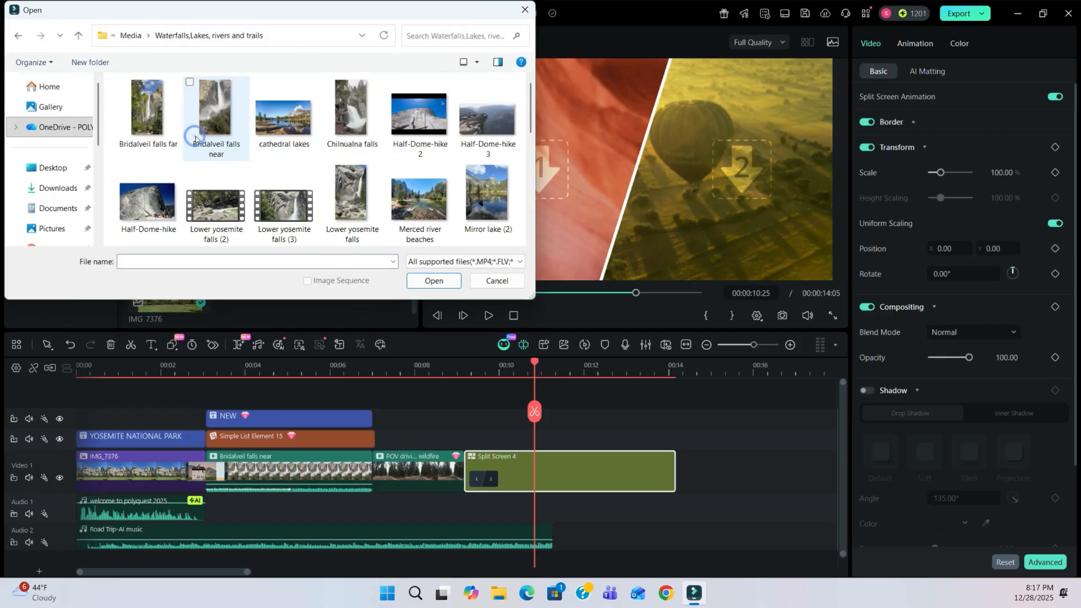
scroll(323, 169, "down", 2)
left_click(489, 206)
left_click(419, 206, "ctrl")
left_click(434, 281)
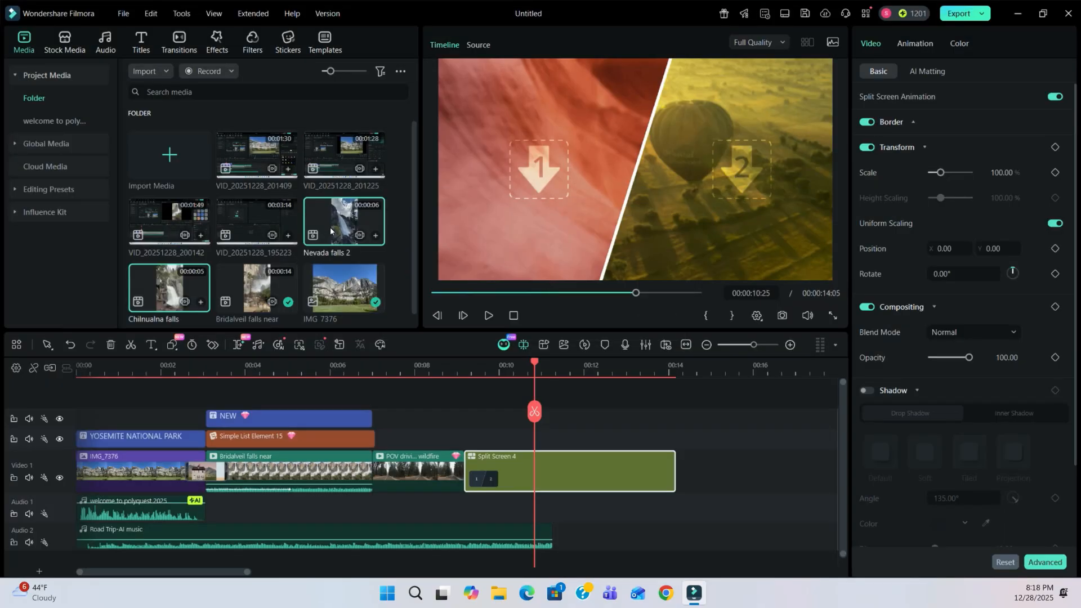
Fill the split screen's first pane with Chilnualna falls and its second pane with Nevada falls 2
left_click(399, 262)
left_click_drag(169, 288, 539, 169)
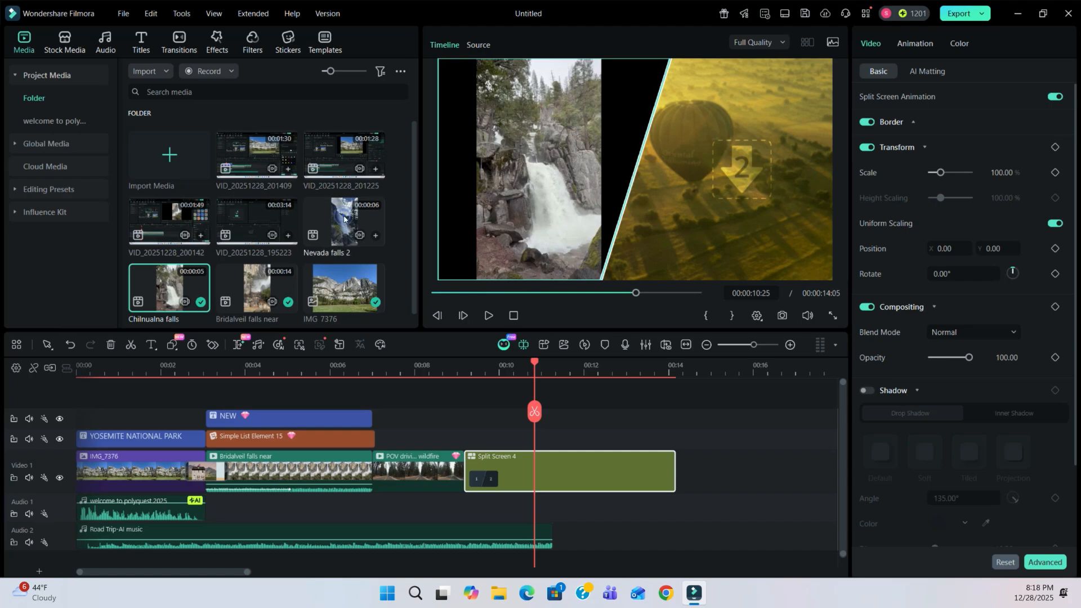
left_click_drag(344, 218, 732, 169)
Enlarge the Chilnualna falls and Nevada falls 2 clips within their split-screen panes to cover the black areas
left_click(516, 177)
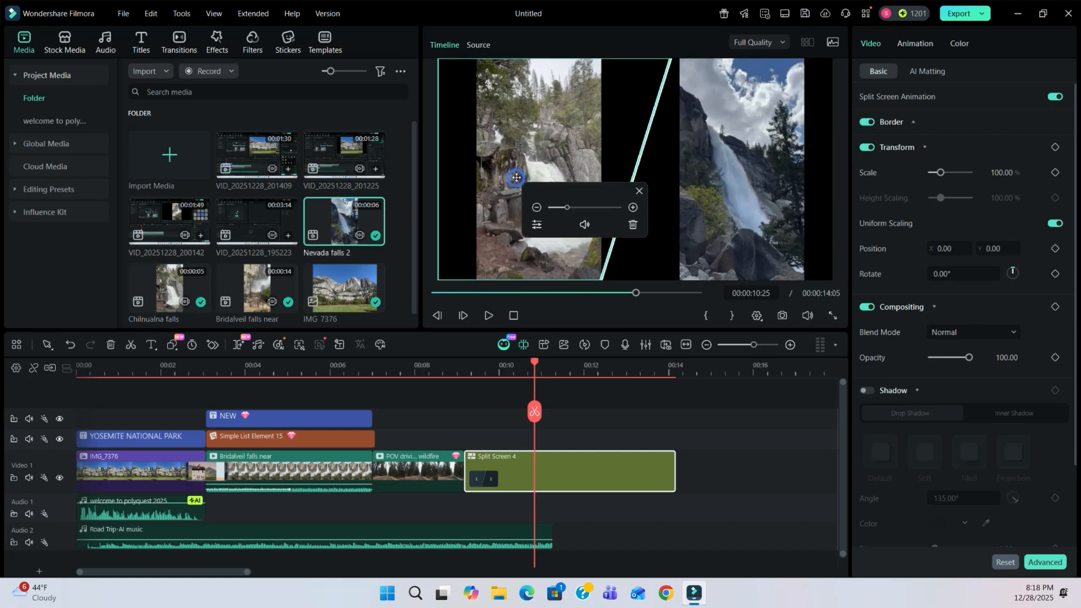
left_click(633, 207)
left_click(633, 208)
left_click(633, 207)
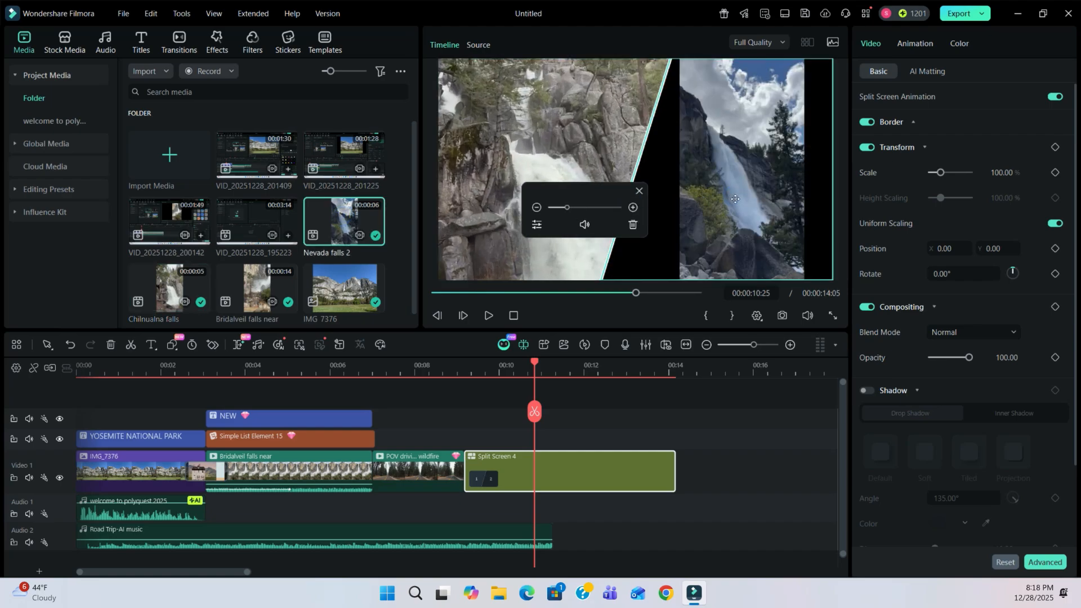
left_click(639, 192)
left_click(720, 189)
left_click(838, 219)
left_click(837, 220)
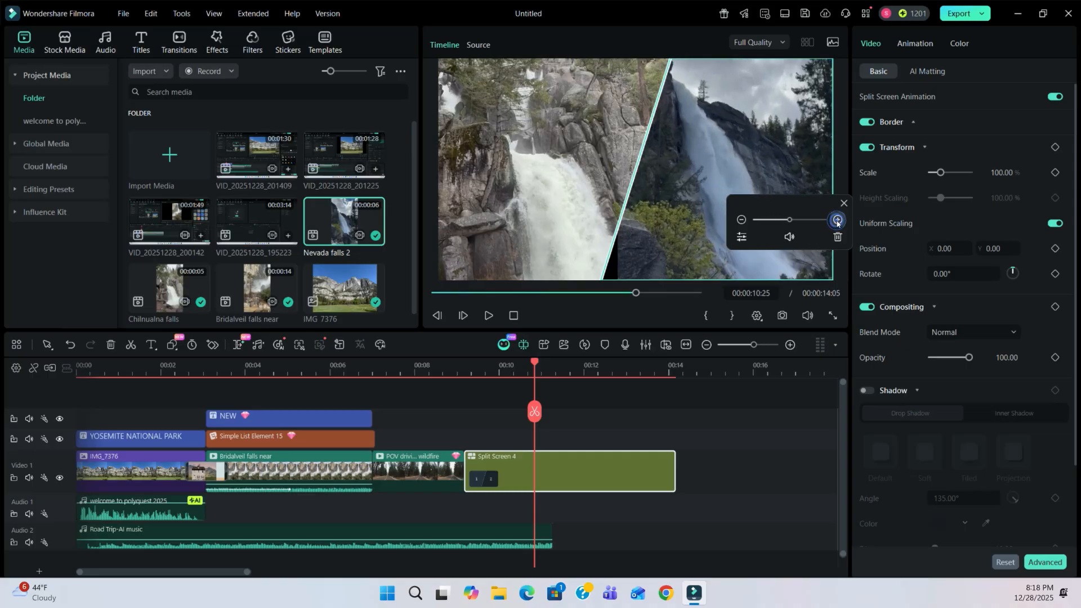
Enlarge Nevada falls 2 slightly in its pane, then inspect the audio settings of both clips in the advanced split-screen editor
left_click(837, 219)
left_click(1046, 563)
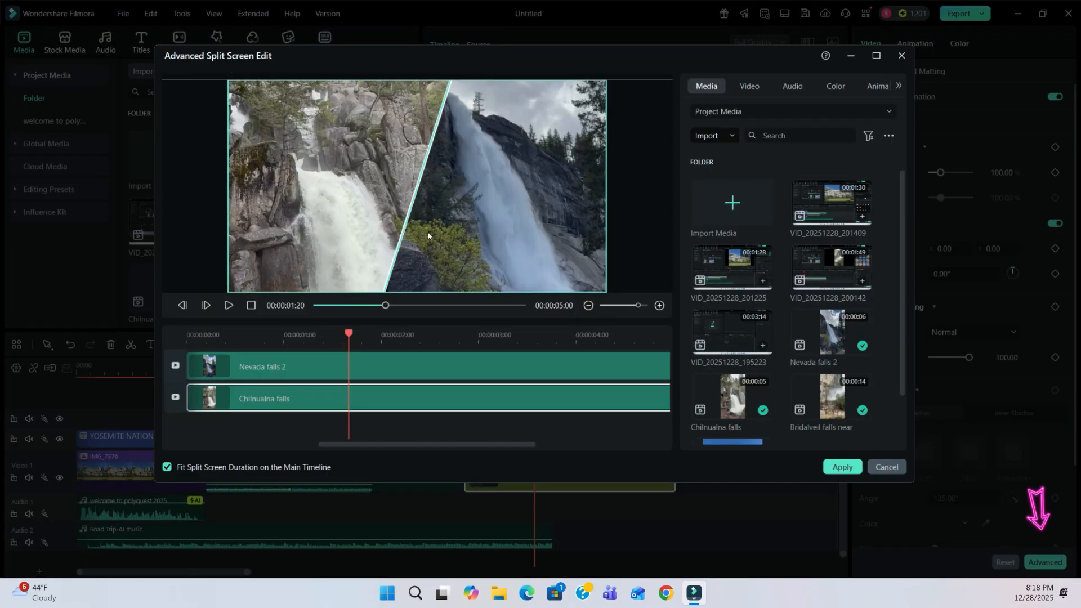
left_click(346, 184)
left_click(793, 85)
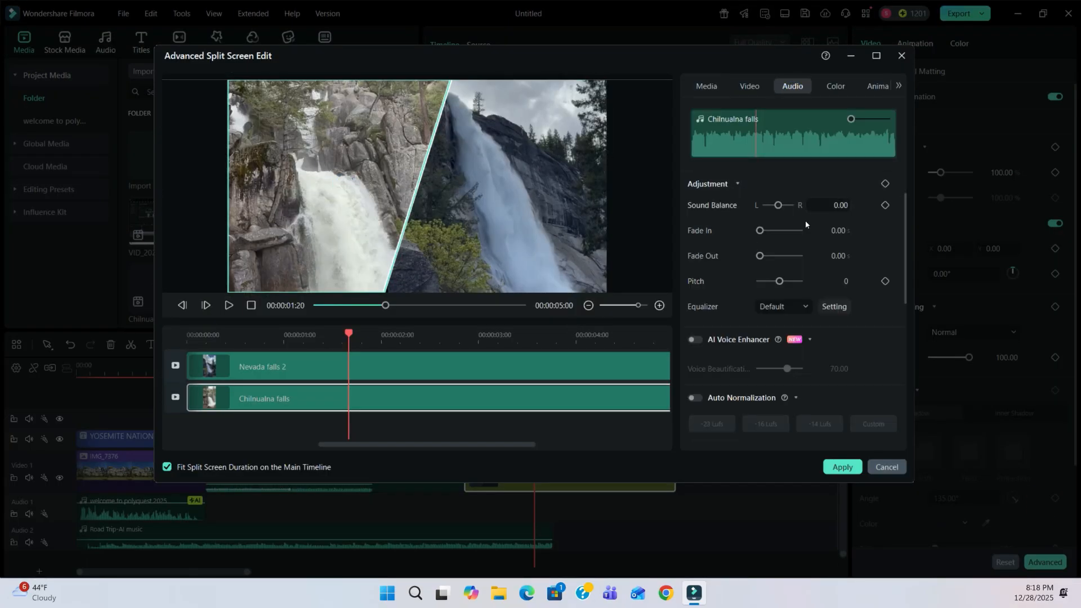
left_click(316, 376)
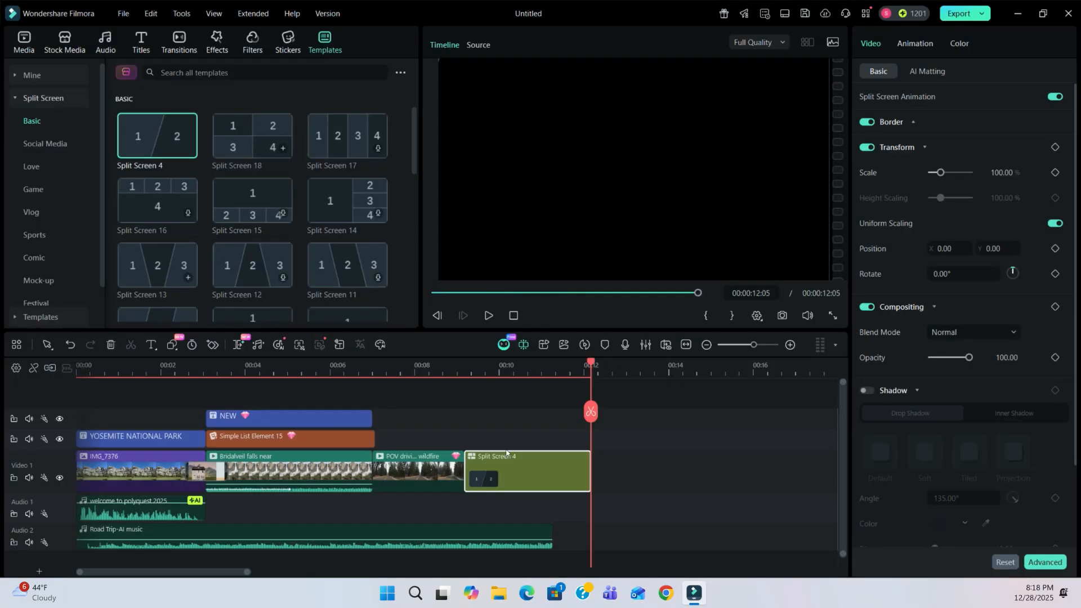
Place the trending Subscribe Now template on Video 1 from 00:00:11:02, directly after Split Screen 4, and trim its end to about 00:00:12:07
left_click(543, 375)
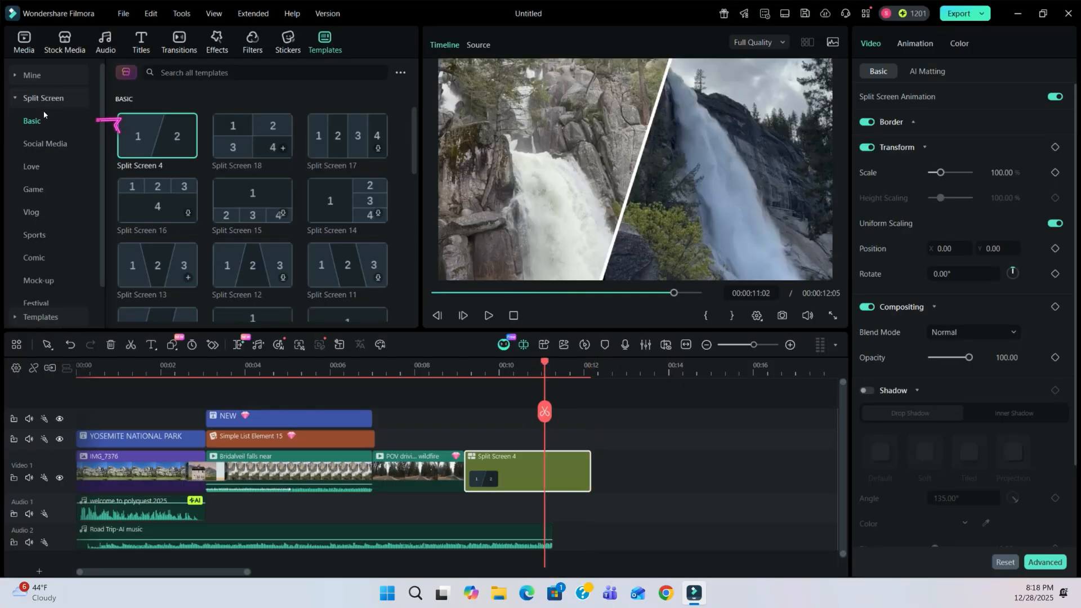
left_click(41, 317)
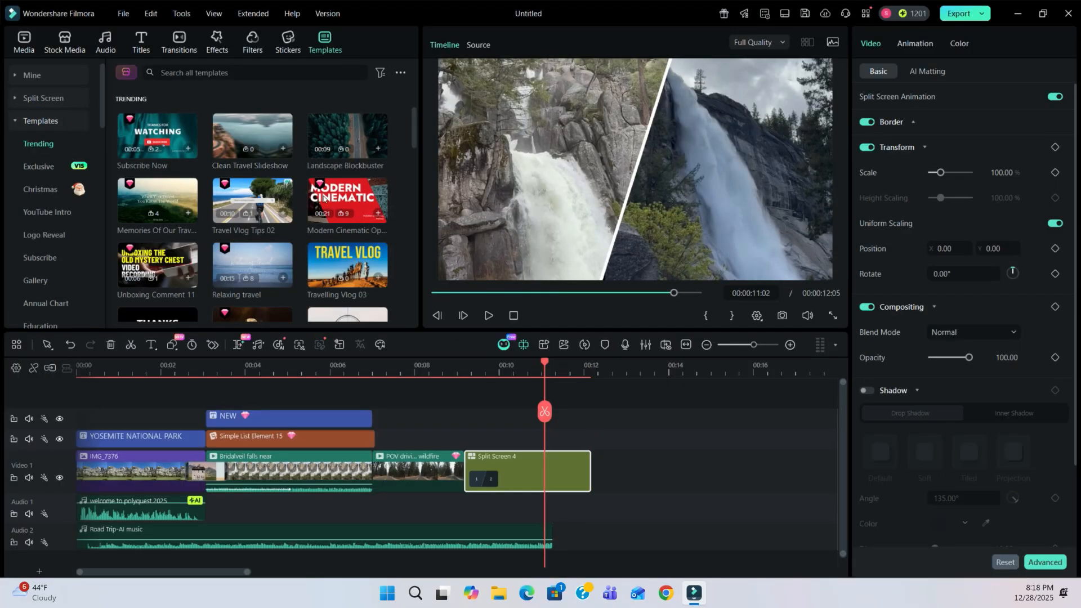
scroll(259, 248, "down", 5)
scroll(260, 251, "up", 5)
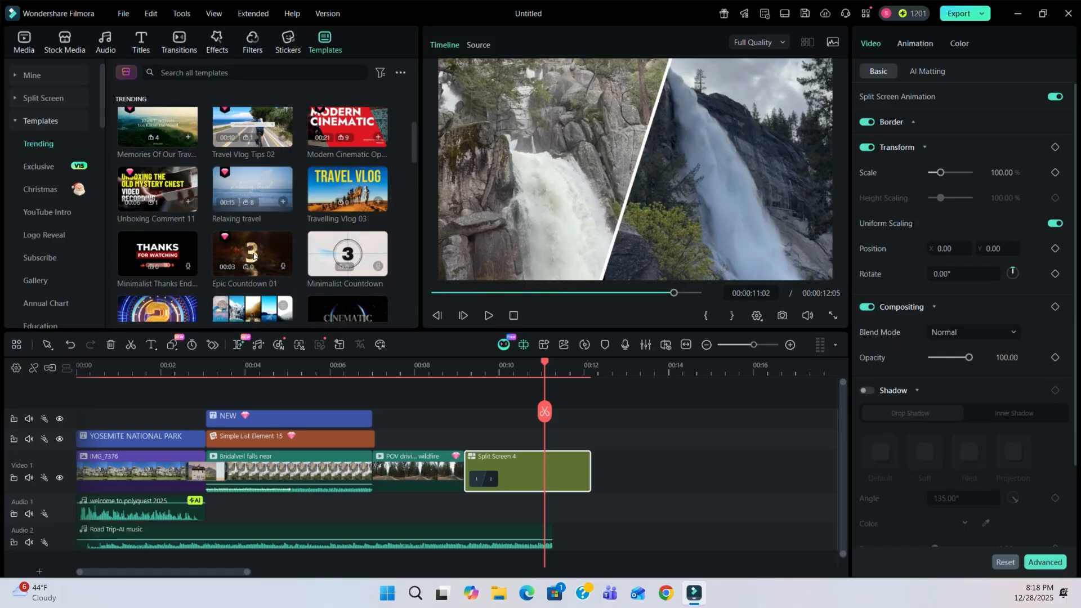
left_click_drag(157, 130, 542, 472)
left_click(589, 470)
left_click_drag(621, 469, 583, 477)
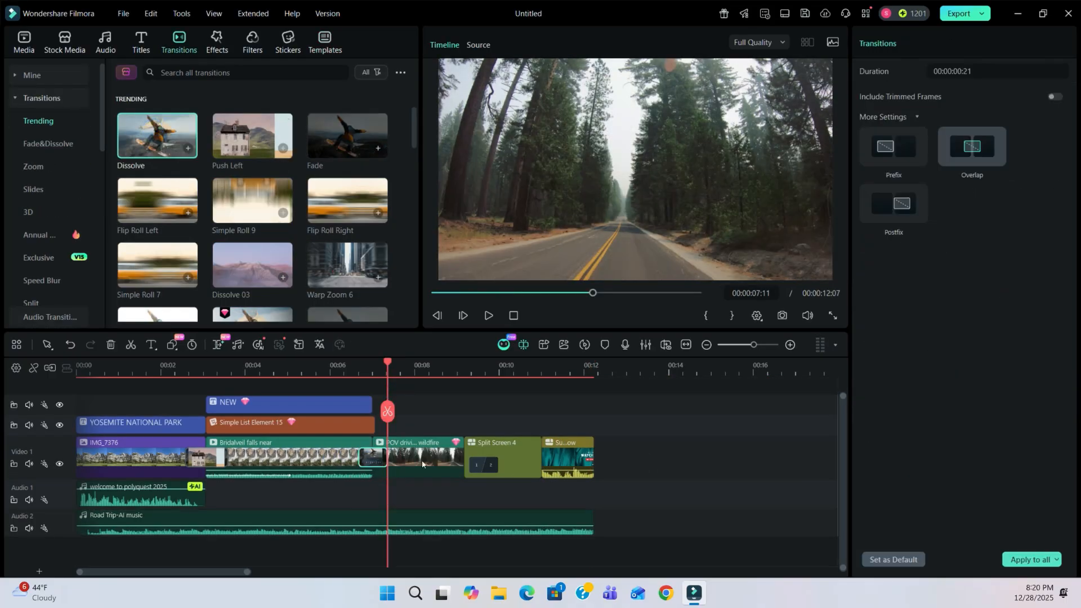
Add a Fade transition between the POV driving wildfire clip and Split Screen 4 on Video 1
left_click_drag(348, 136, 458, 464)
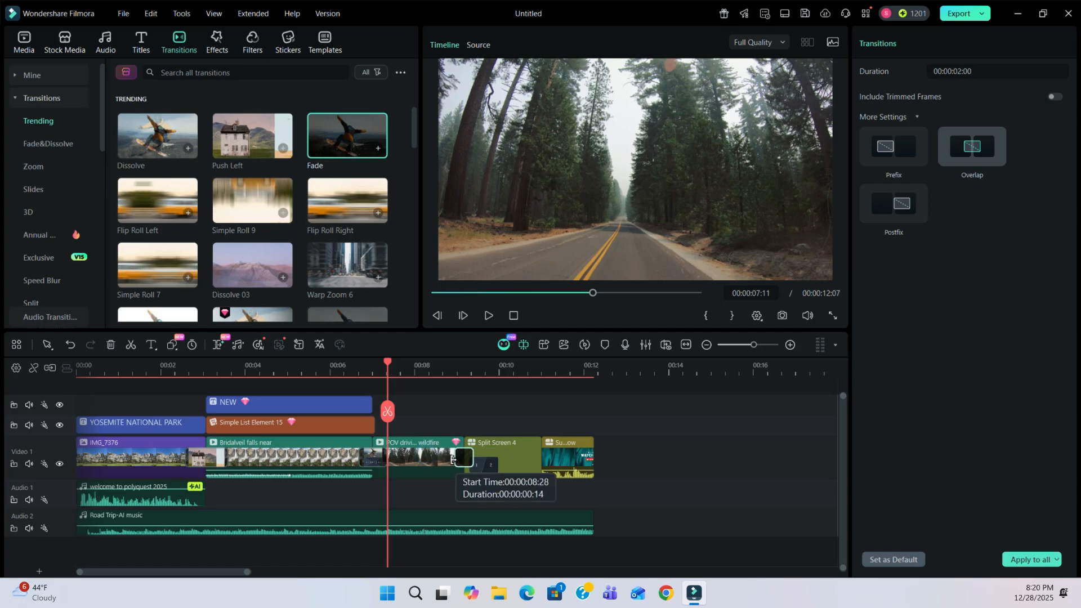
Search the titles for "location" and place the Road Trip Pack lower-third title on two tracks above Split Screen 4
left_click(488, 459)
left_click(141, 43)
left_click(236, 72)
type("location")
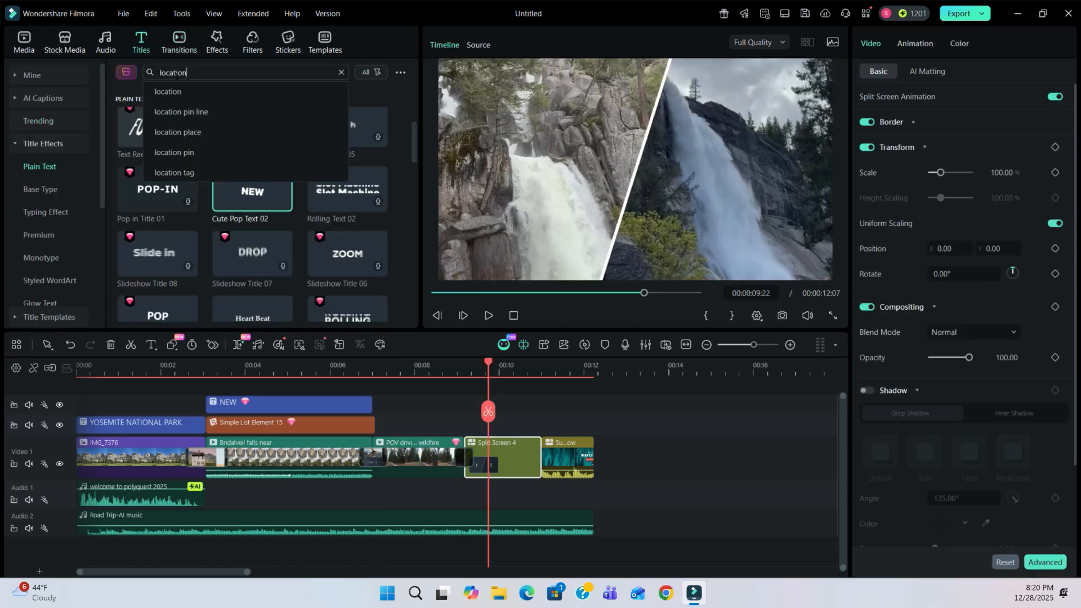
key("Return")
left_click_drag(163, 121, 479, 423)
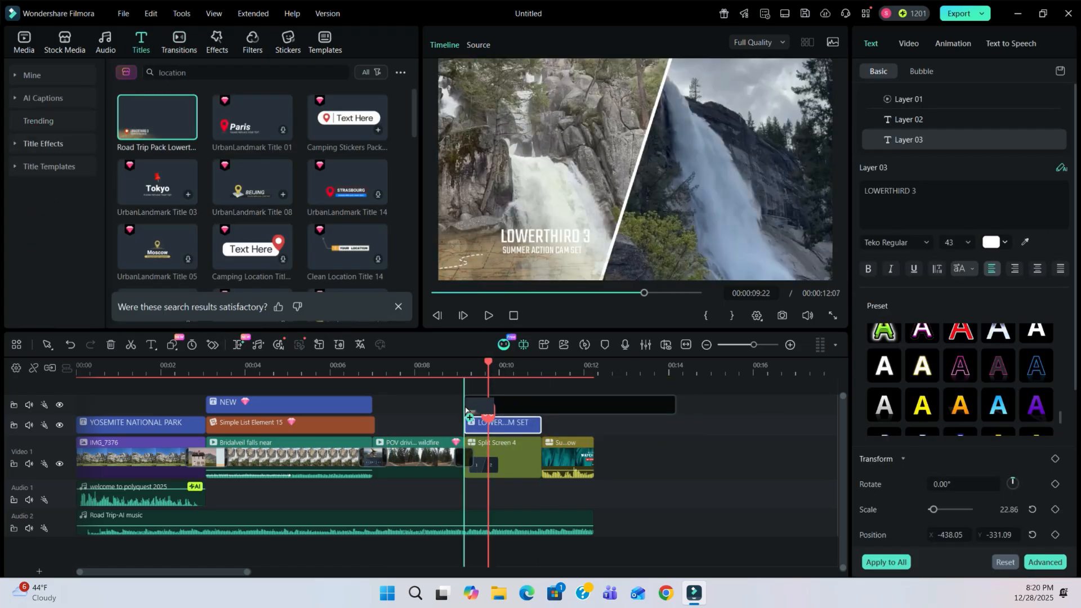
left_click(527, 251)
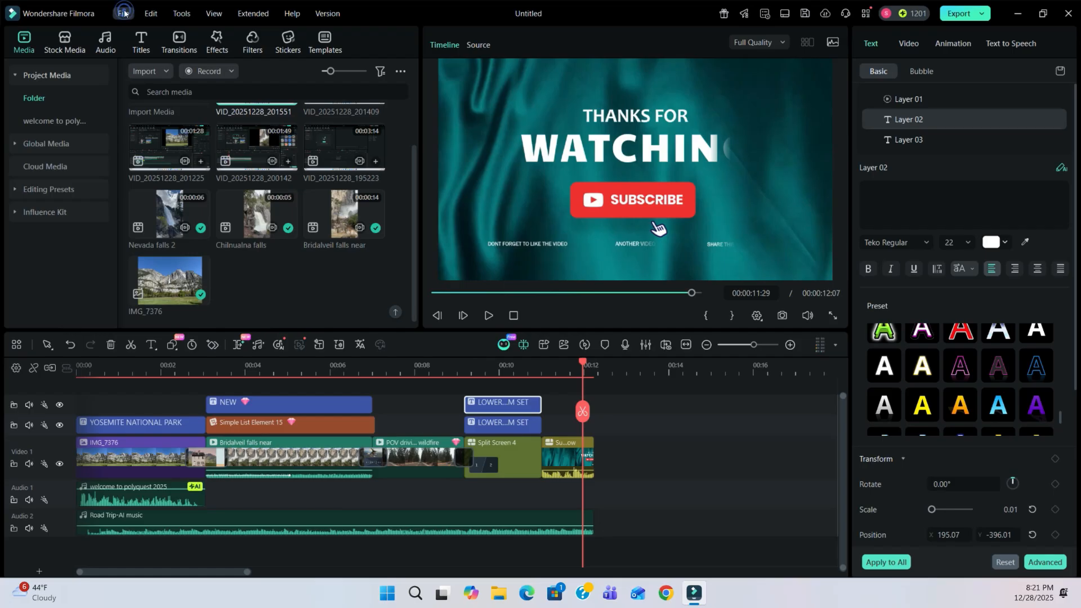
Save the project as Tutorial 2 in the Video creation files folder
left_click(123, 13)
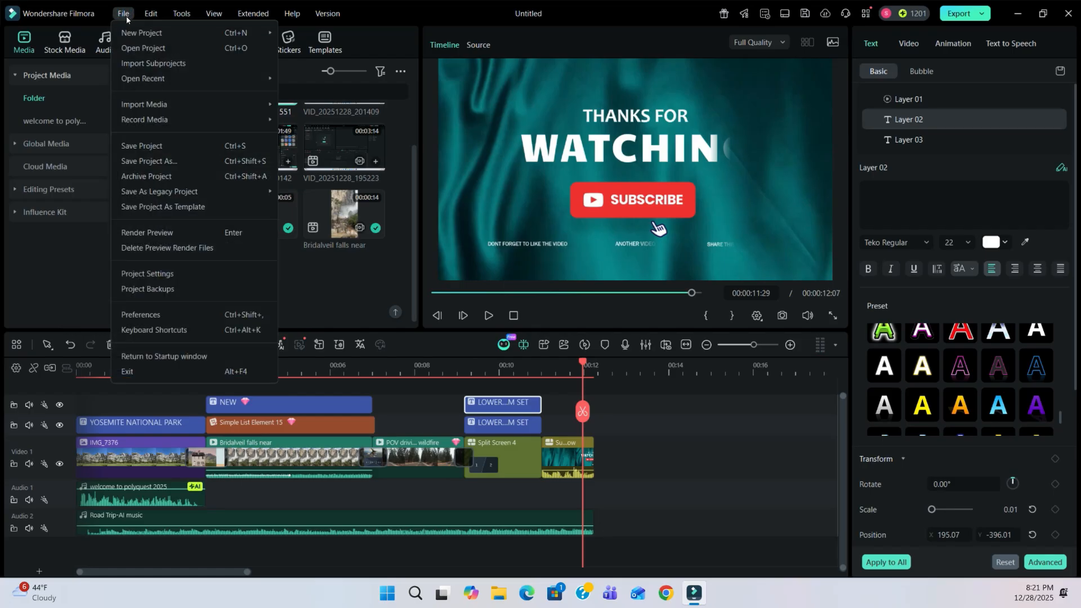
left_click(141, 146)
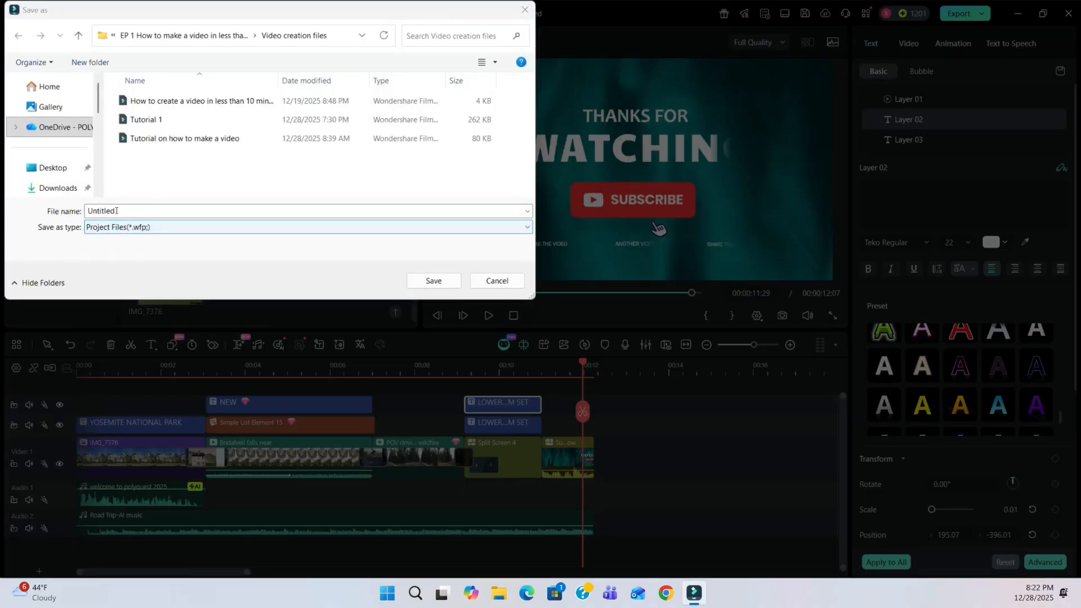
double_click(85, 212)
type("T")
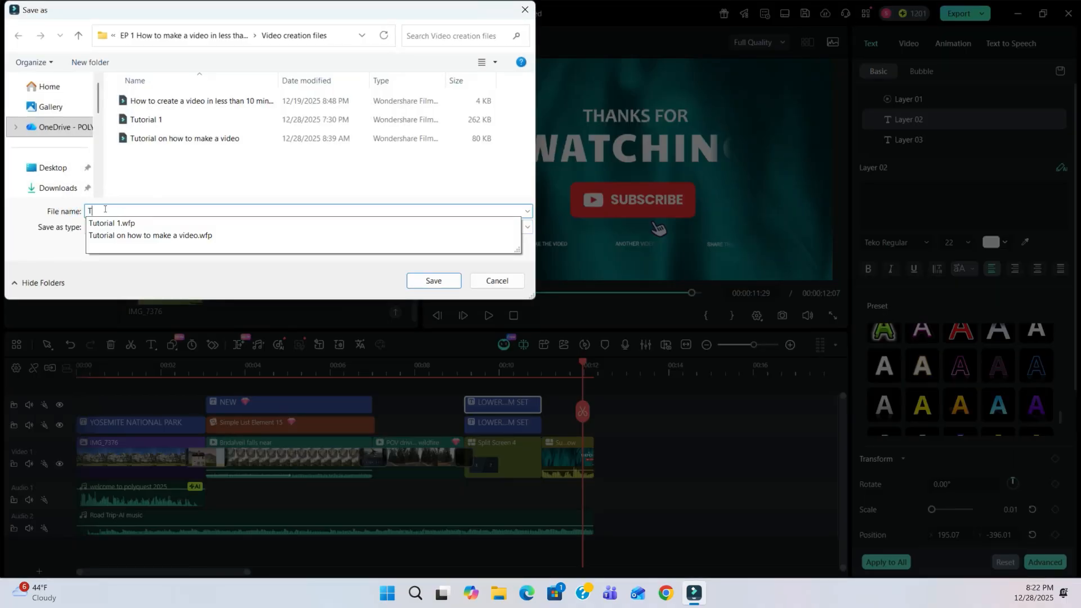
type("utorial 2")
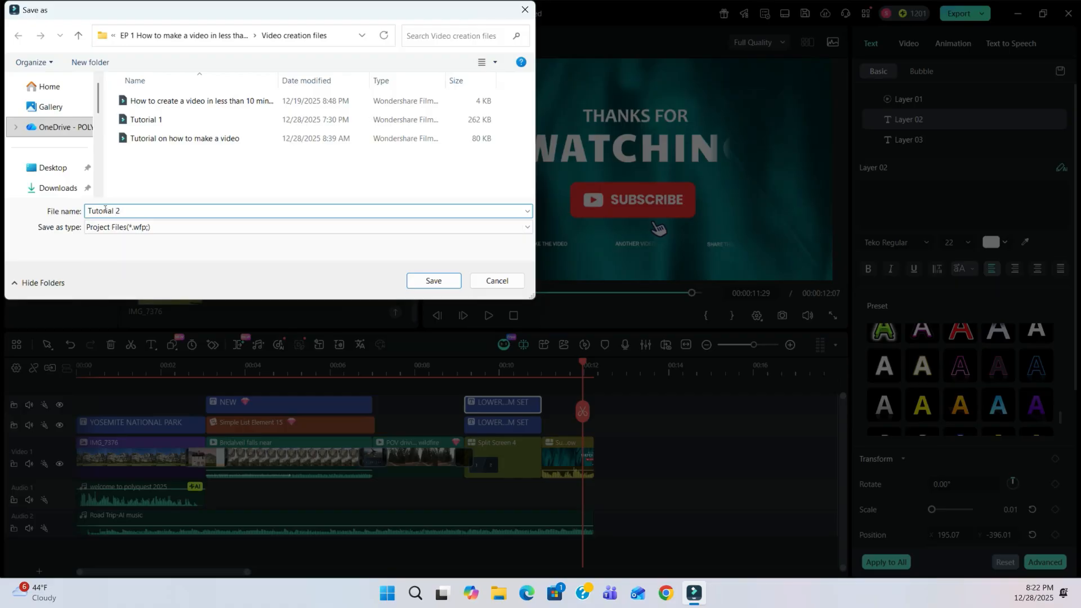
left_click(451, 284)
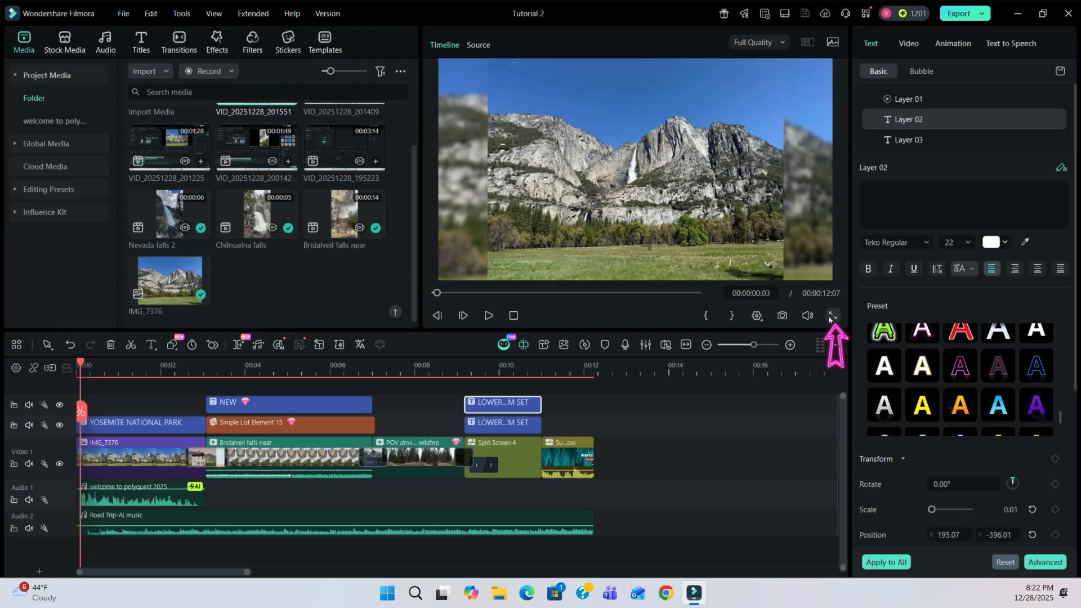
Preview the video full screen, scrubbing from its beginning through the middle
left_click(829, 315)
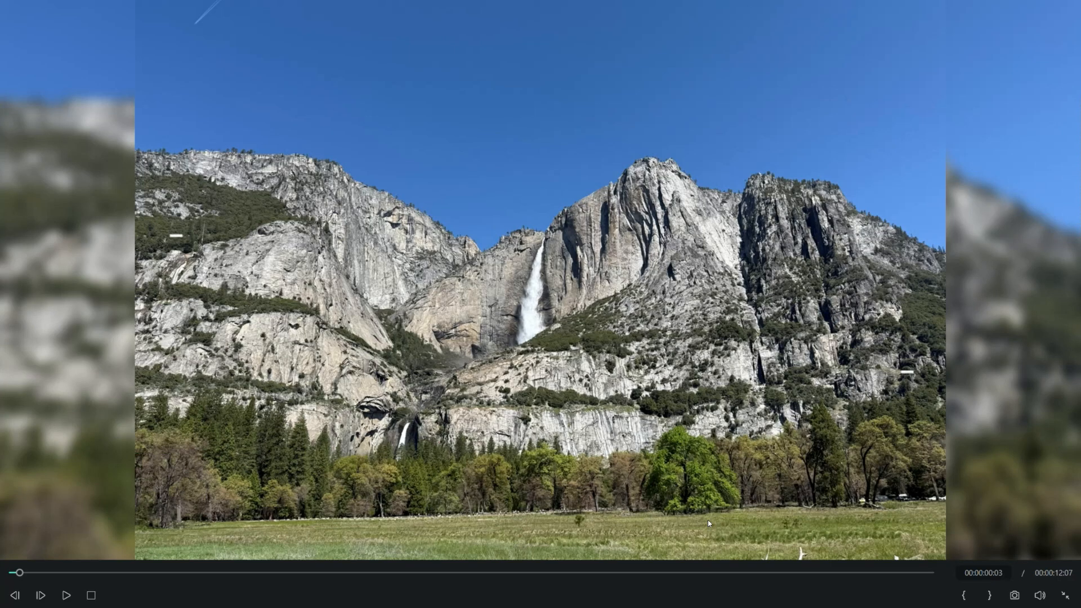
left_click_drag(26, 578, 574, 571)
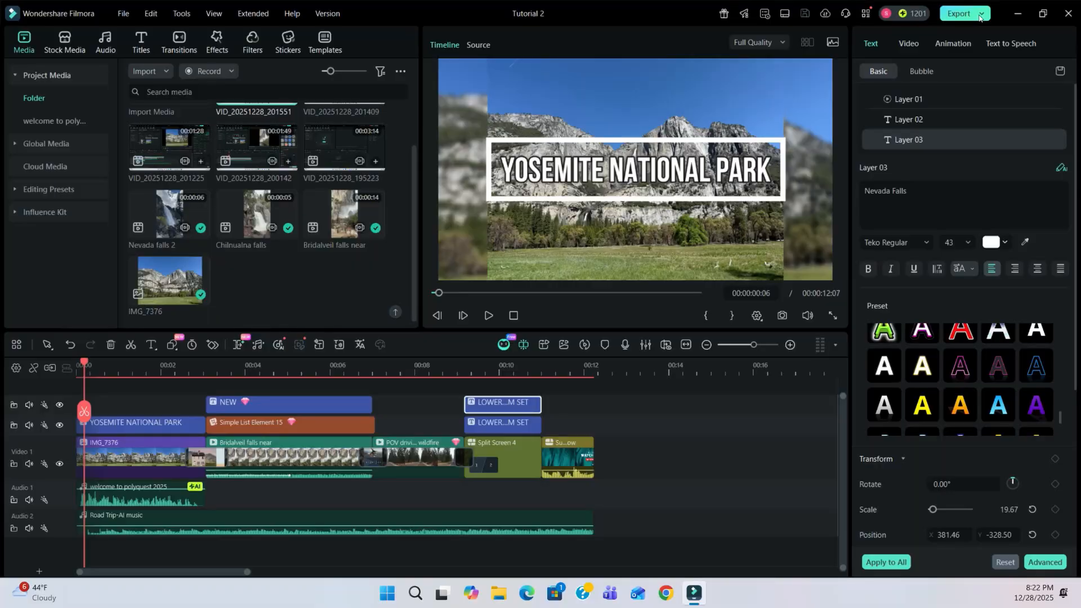
Open the export settings for Tutorial 2, review the Device and Social Media options, and choose Local export
left_click(981, 14)
left_click(970, 63)
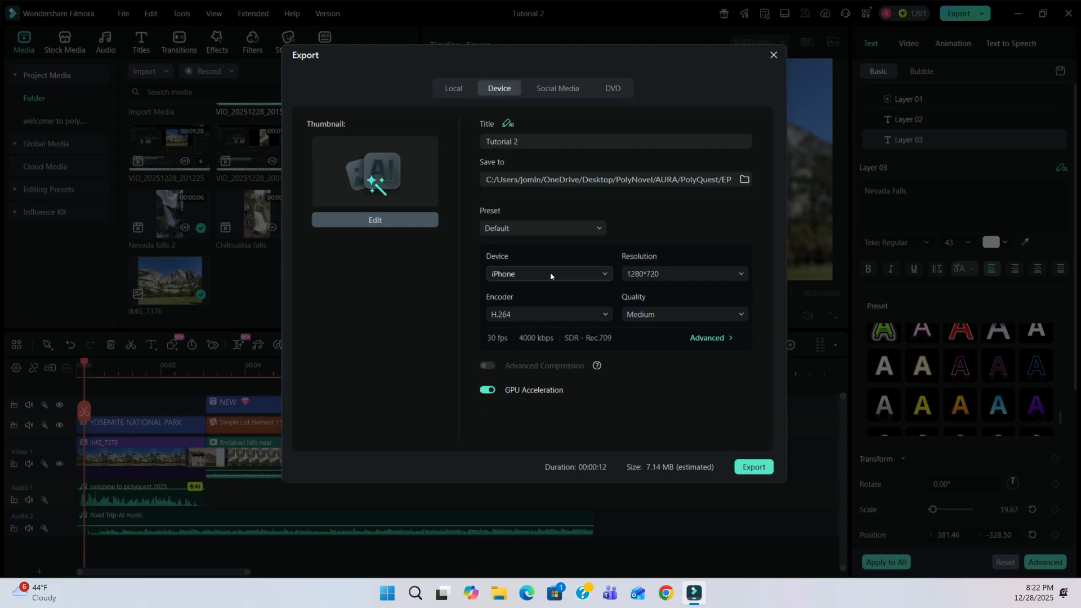
left_click(550, 275)
left_click(546, 273)
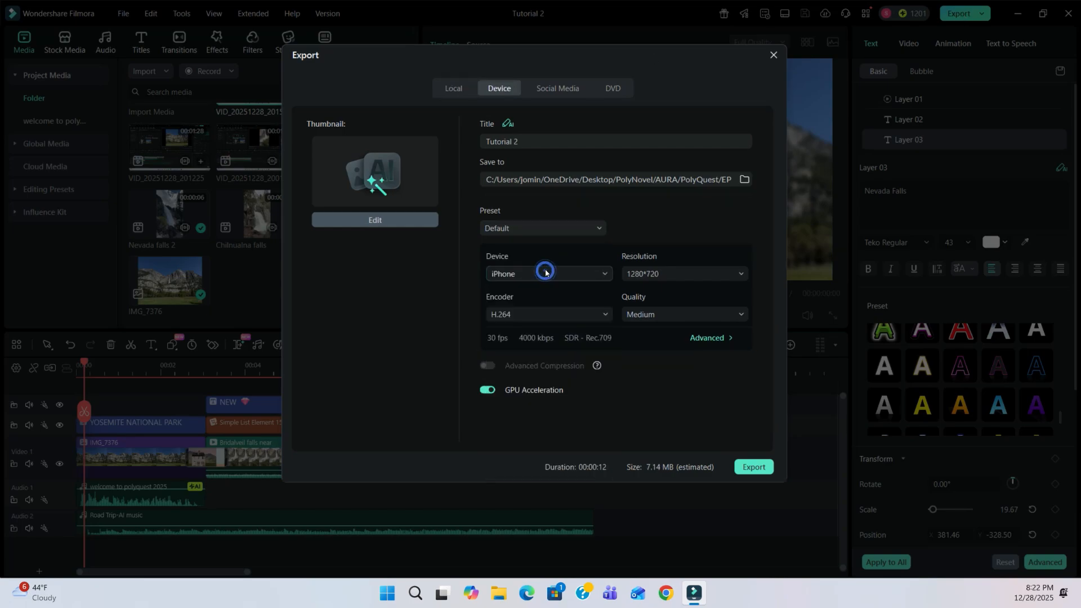
left_click(546, 89)
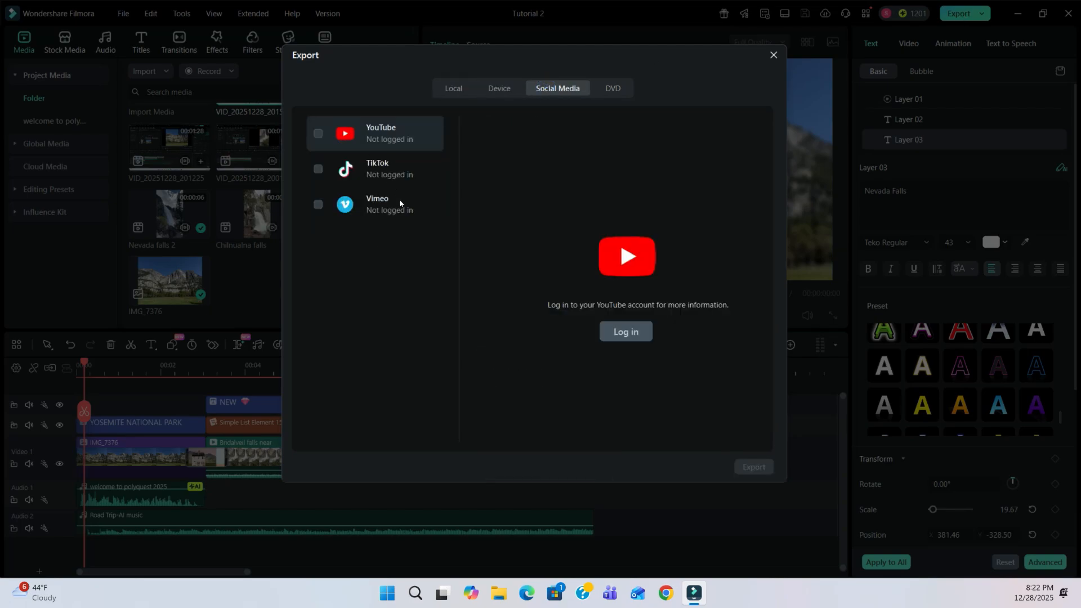
left_click(458, 96)
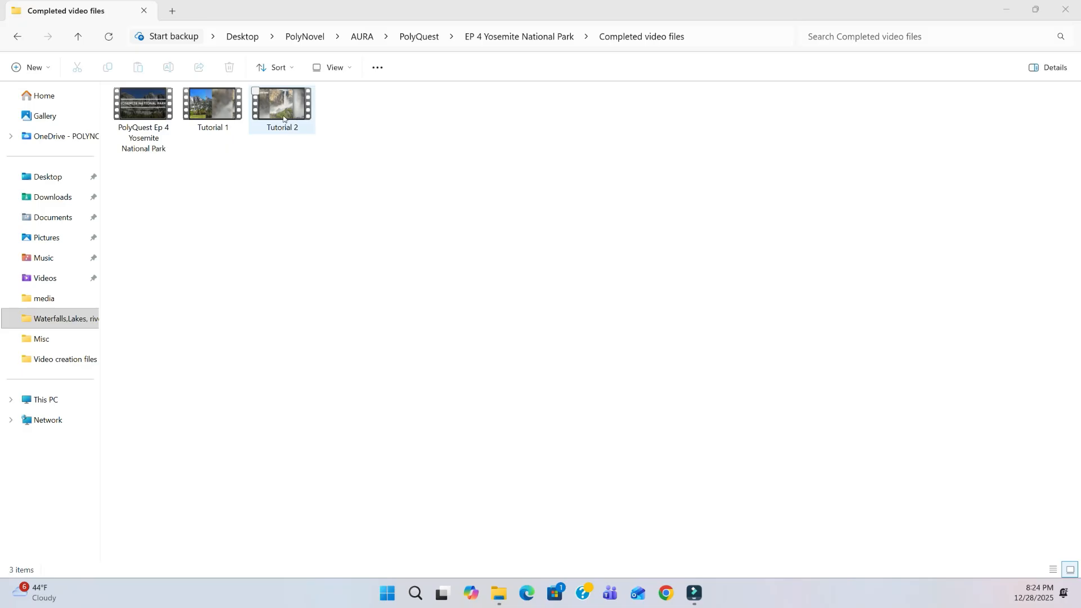
Play the exported Tutorial 2 video from the Completed video files folder
double_click(282, 110)
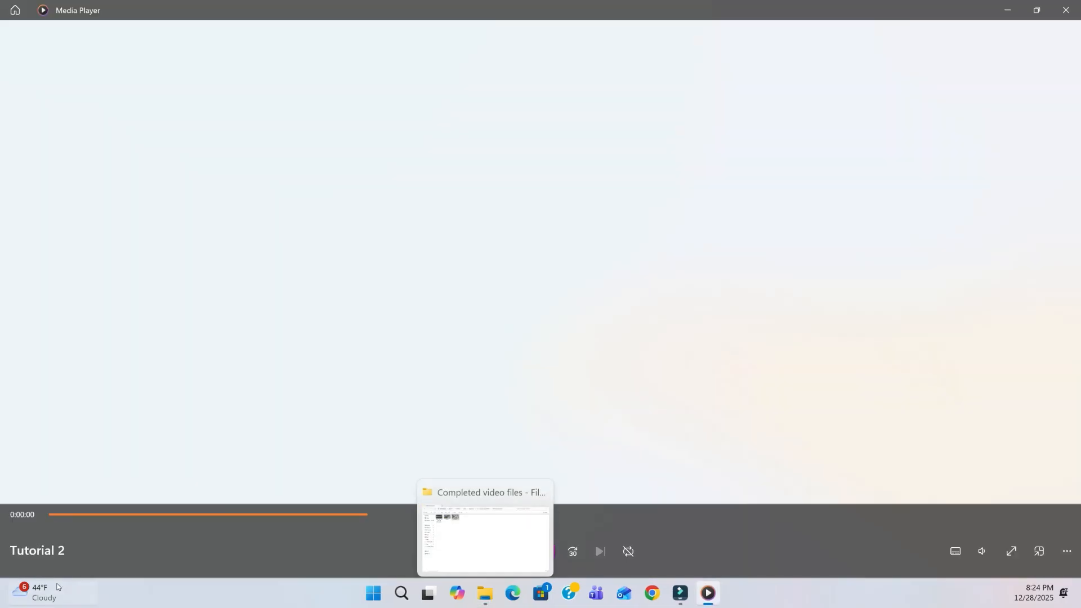